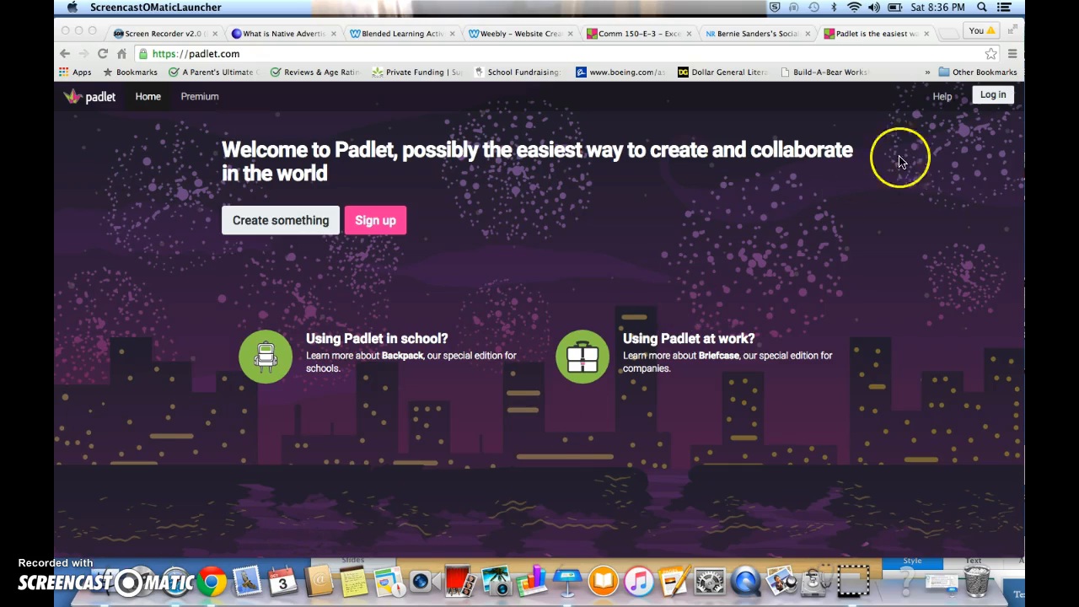
Log in to Padlet with the account e-mail and password
{"action": "left_click", "coordinate": [993, 96]}
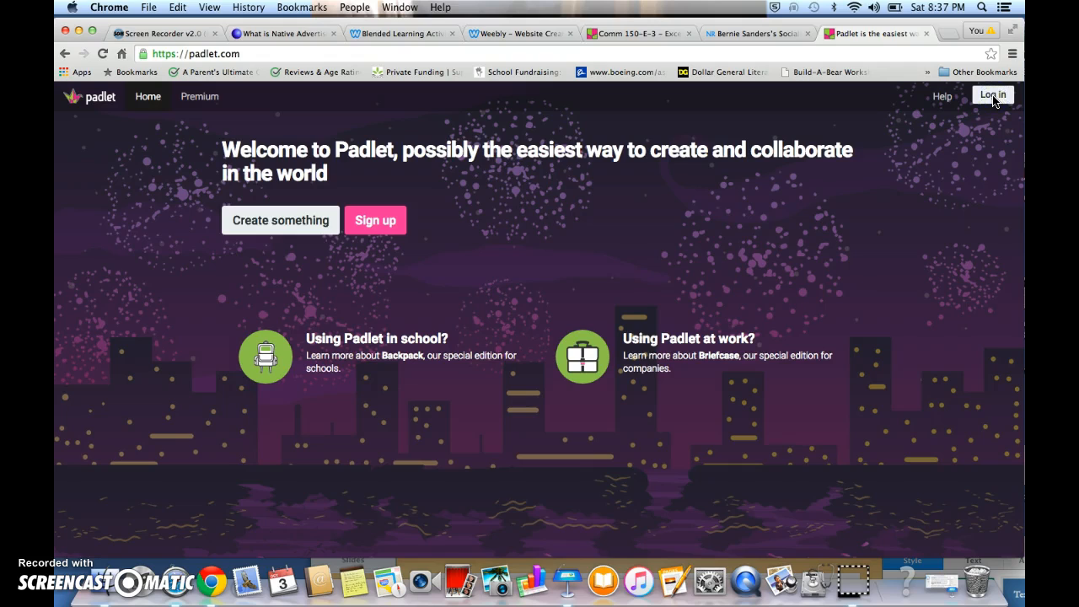
{"action": "left_click", "coordinate": [993, 96]}
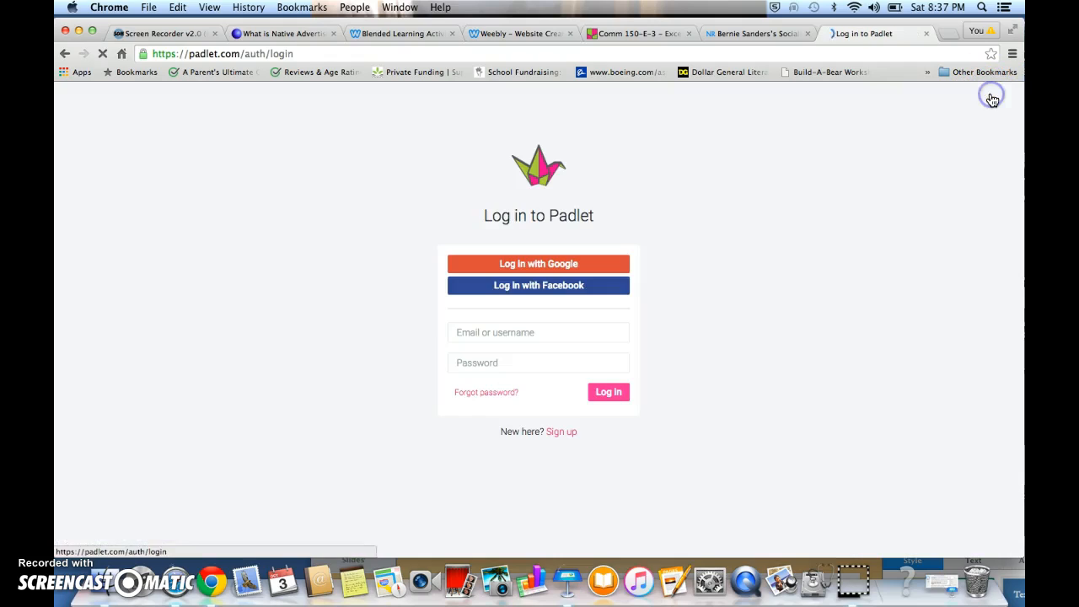
{"action": "left_click", "coordinate": [572, 336]}
{"action": "key", "text": "Down"}
{"action": "key", "text": "Return"}
{"action": "key", "text": "Tab"}
{"action": "type", "text": "•••••••••••"}
{"action": "left_click", "coordinate": [613, 393]}
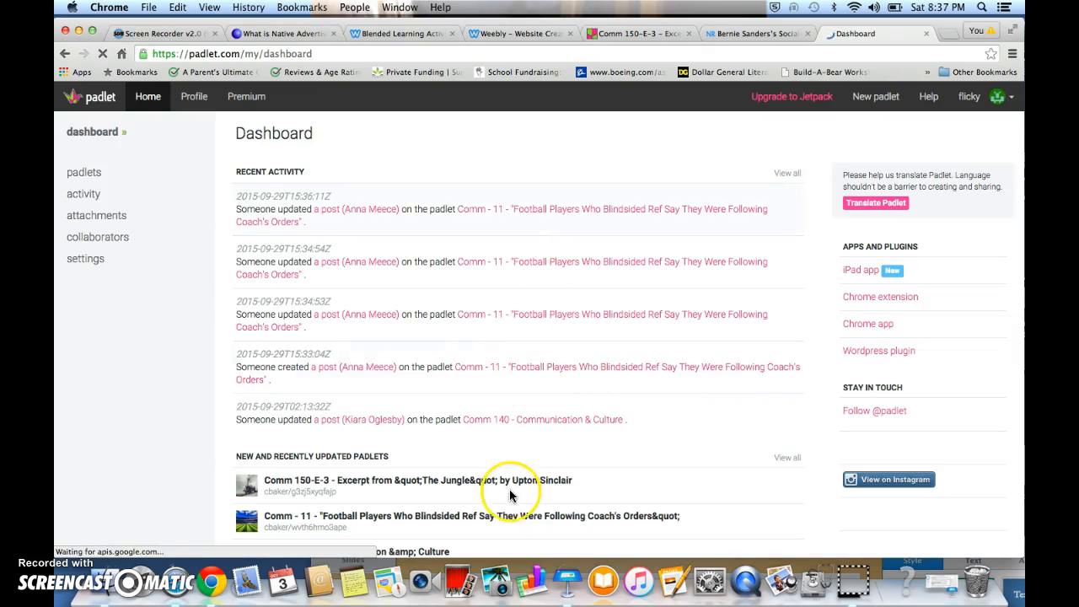
Browse the dashboard's recent activity and the list of recently updated padlets
{"action": "scroll", "coordinate": [509, 491], "scroll_direction": "down", "scroll_amount": 2}
{"action": "scroll", "coordinate": [510, 496], "scroll_direction": "down", "scroll_amount": 5}
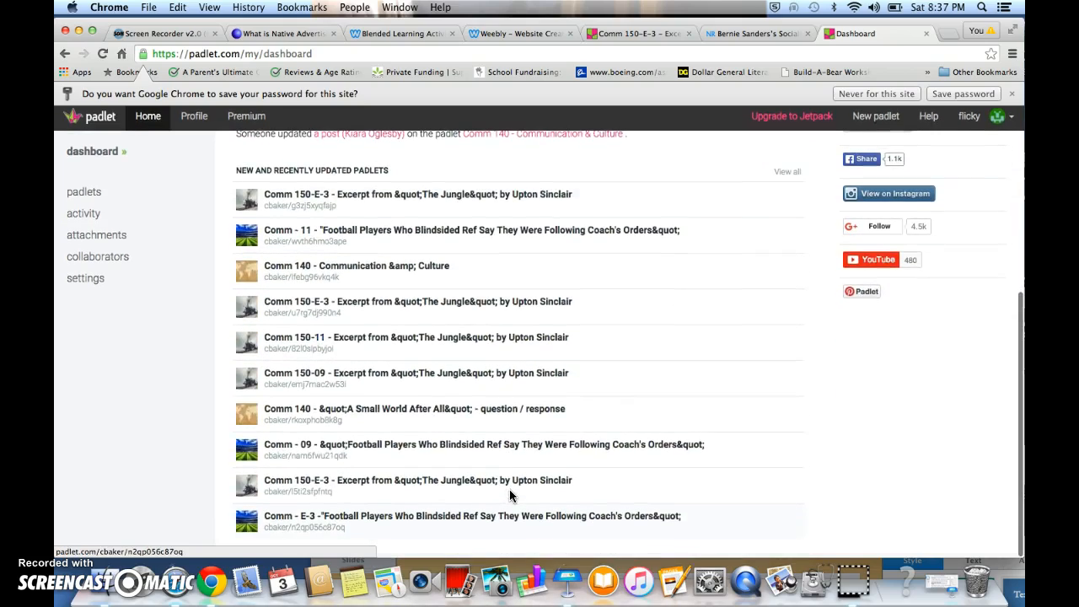
{"action": "scroll", "coordinate": [509, 496], "scroll_direction": "up", "scroll_amount": 4}
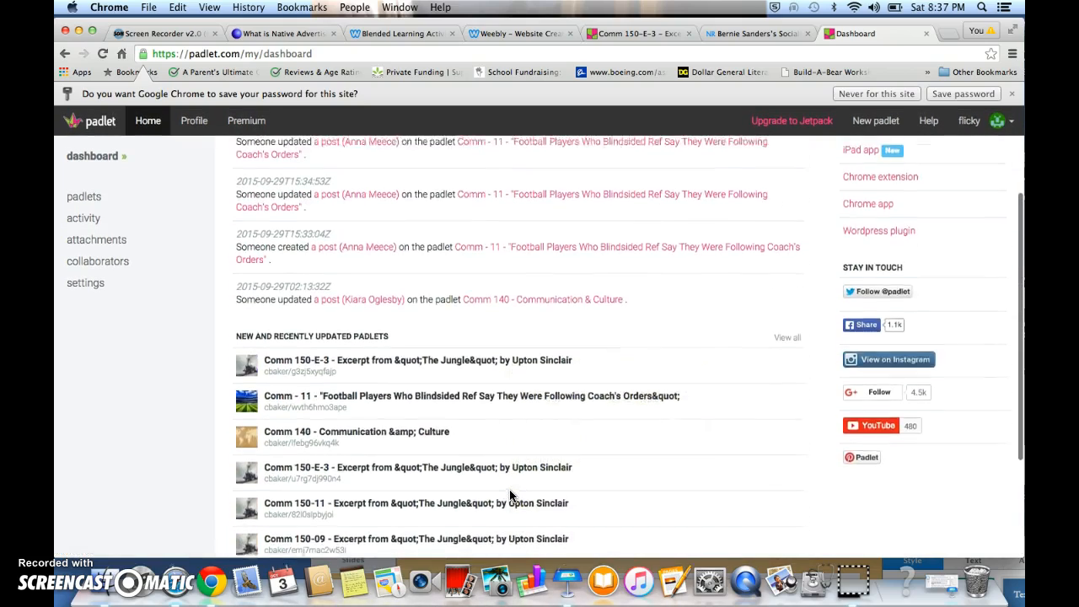
{"action": "scroll", "coordinate": [510, 496], "scroll_direction": "up", "scroll_amount": 2}
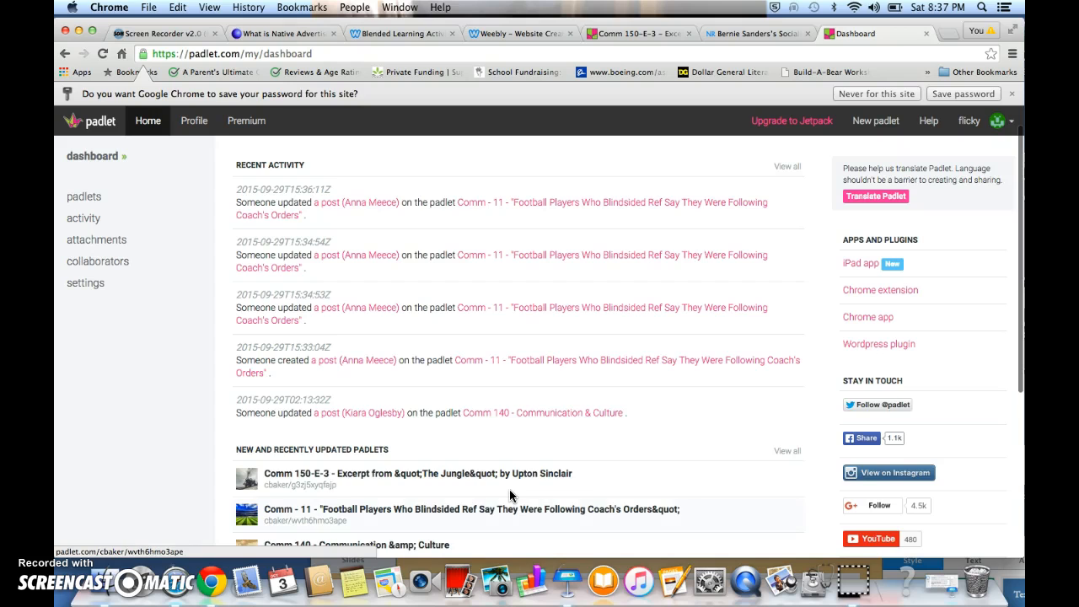
{"action": "scroll", "coordinate": [509, 495], "scroll_direction": "down", "scroll_amount": 1}
{"action": "scroll", "coordinate": [509, 495], "scroll_direction": "down", "scroll_amount": 2}
{"action": "scroll", "coordinate": [509, 496], "scroll_direction": "up", "scroll_amount": 1}
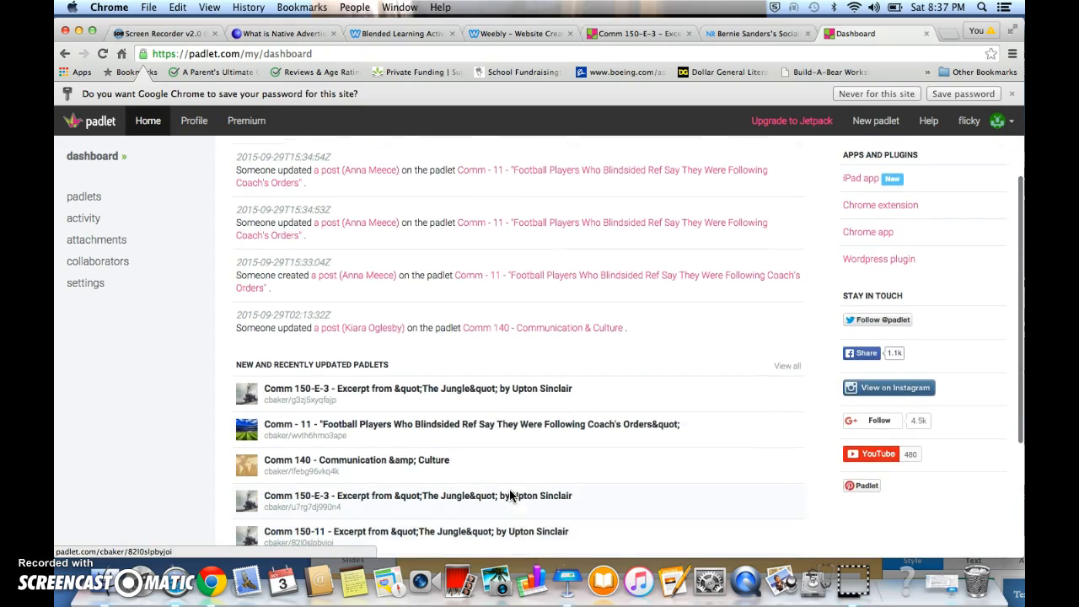
{"action": "scroll", "coordinate": [510, 495], "scroll_direction": "up", "scroll_amount": 3}
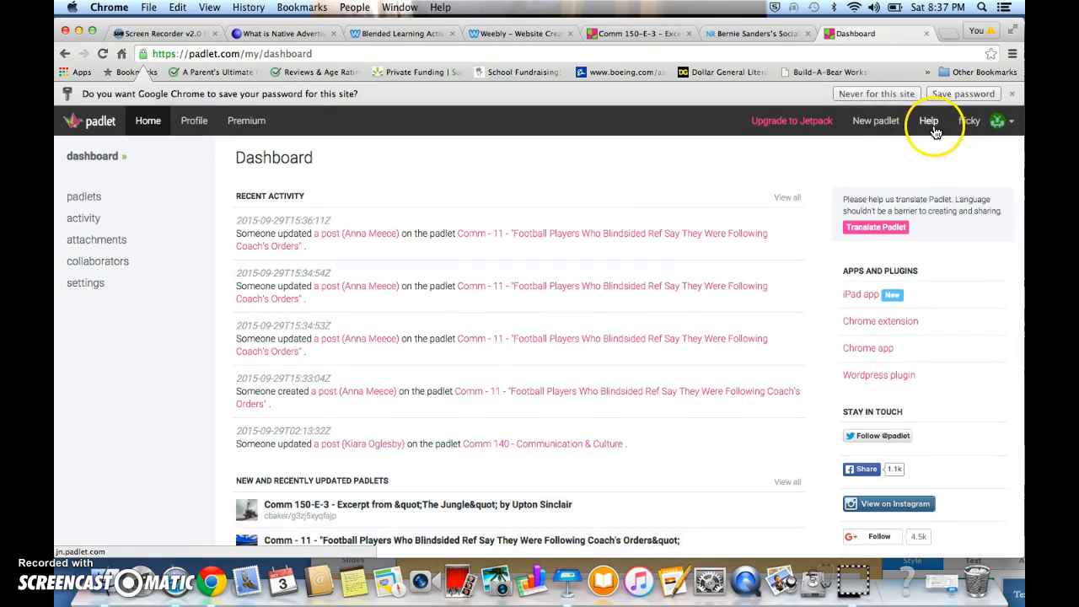
Create a new padlet and set its layout to Stream in the padlet settings
{"action": "left_click", "coordinate": [881, 128]}
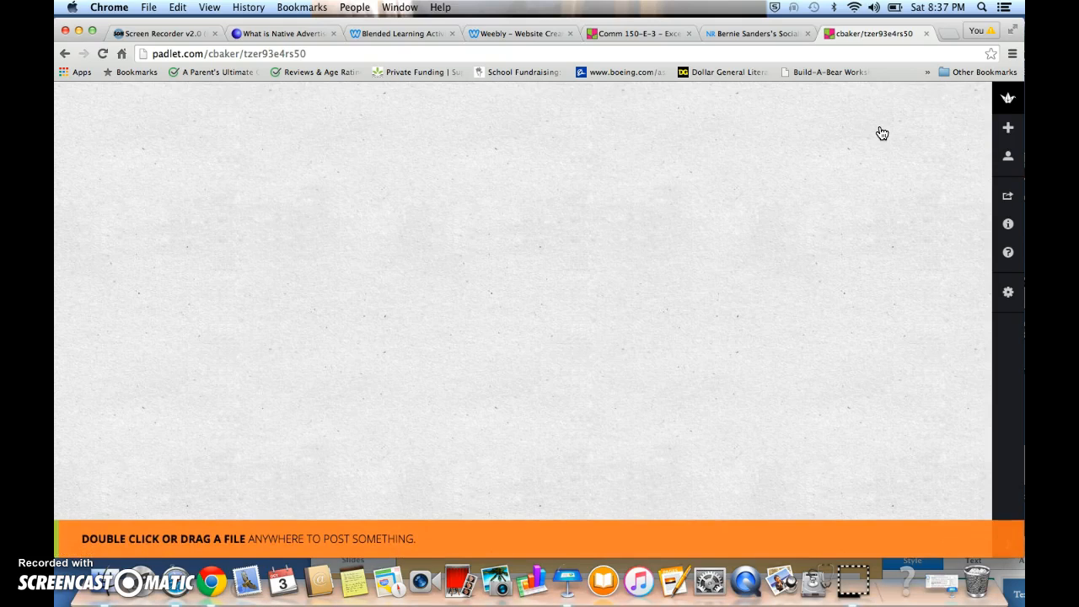
{"action": "left_click", "coordinate": [1010, 293]}
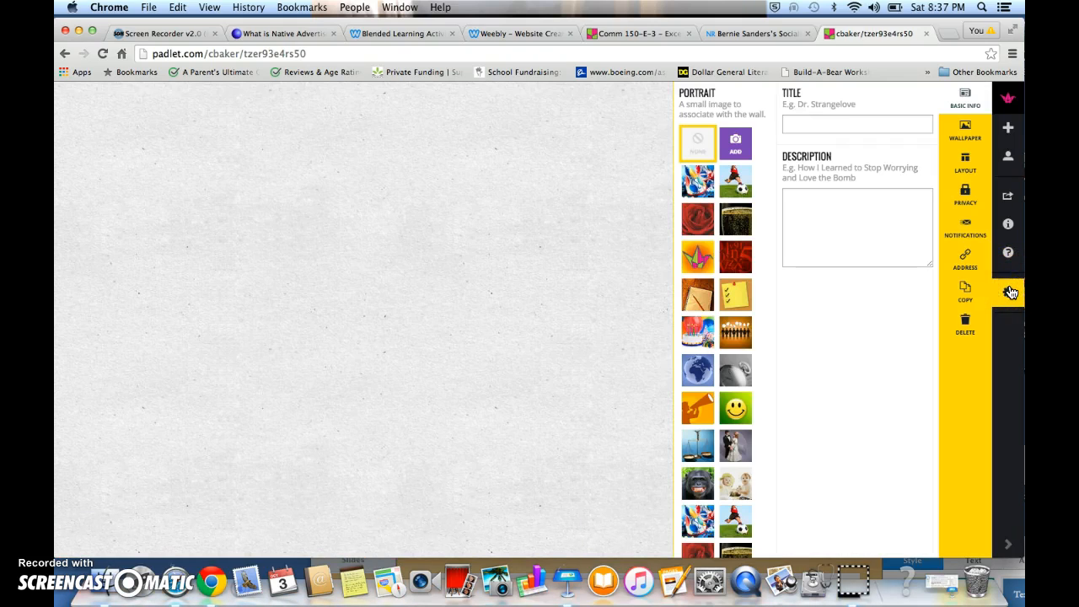
{"action": "left_click", "coordinate": [972, 162]}
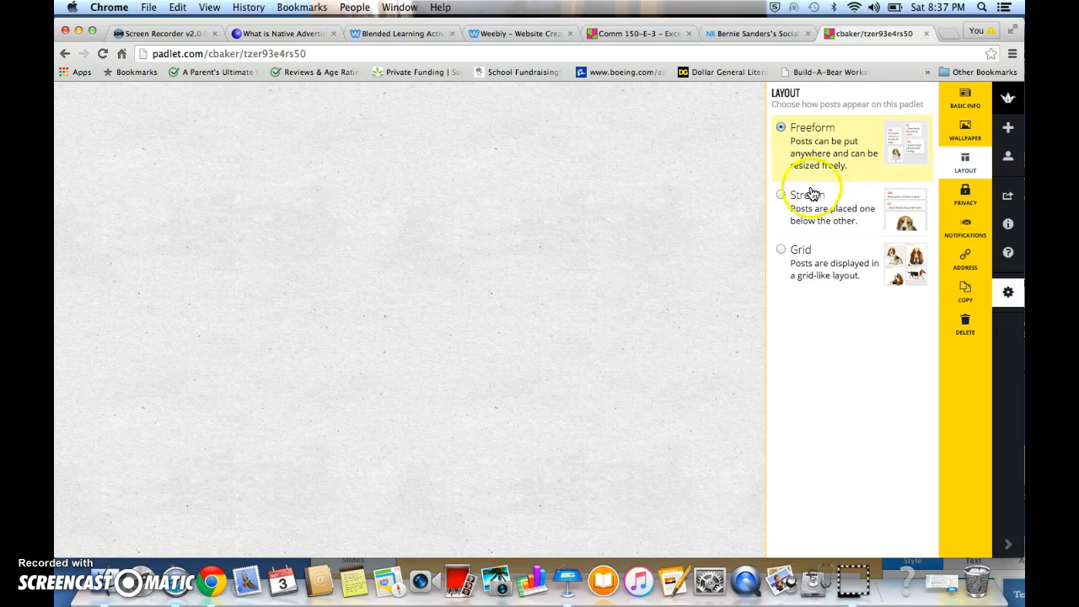
{"action": "left_click", "coordinate": [781, 196]}
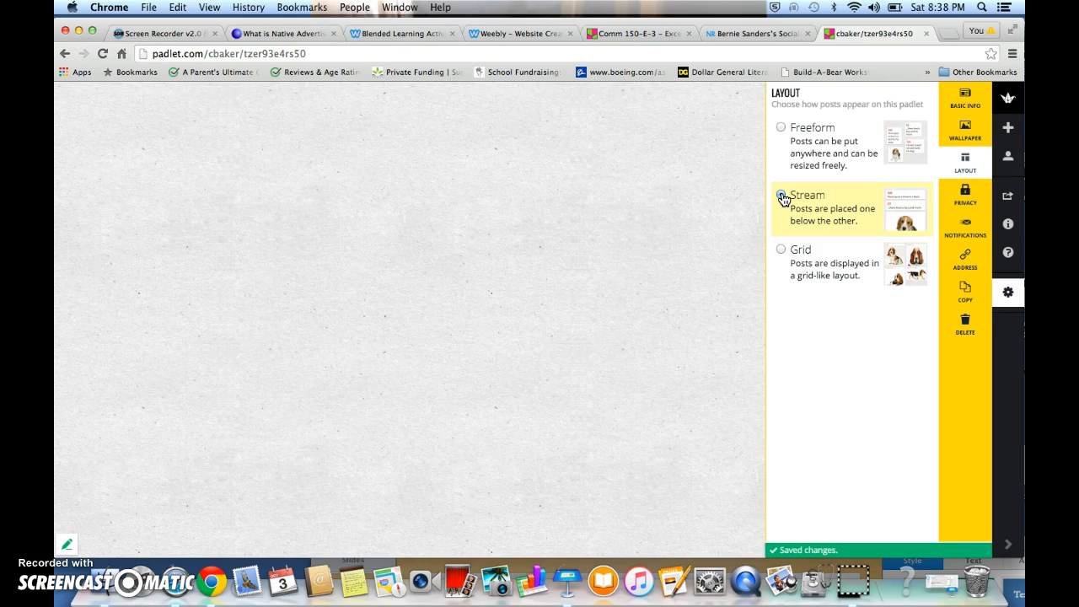
Examine the posts of the existing Comm 150-E-3 padlet in the other tab, then return to the new padlet
{"action": "left_click", "coordinate": [654, 36]}
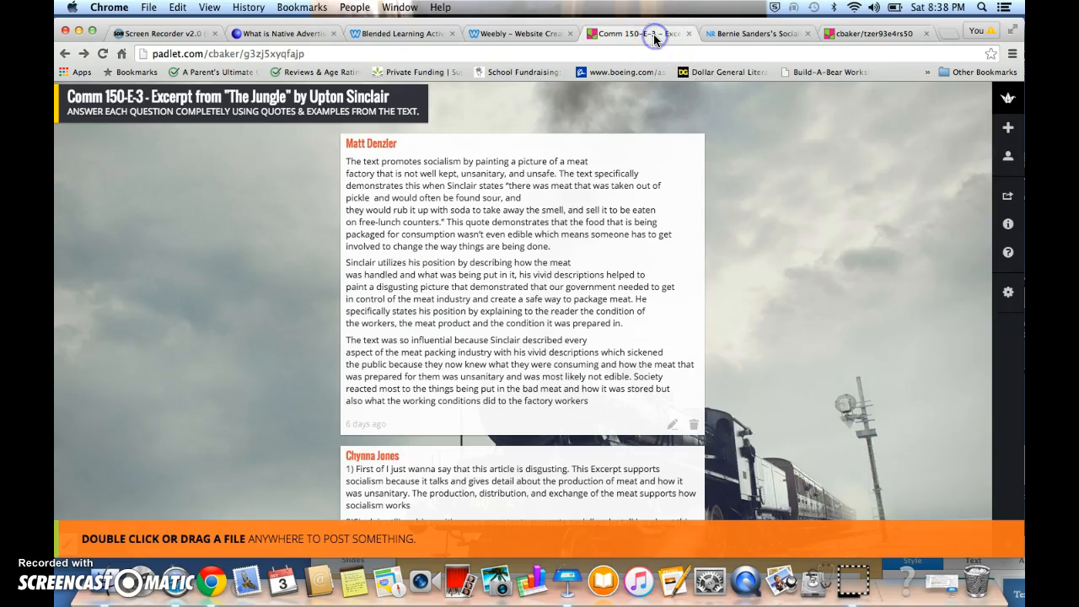
{"action": "scroll", "coordinate": [605, 297], "scroll_direction": "down", "scroll_amount": 2}
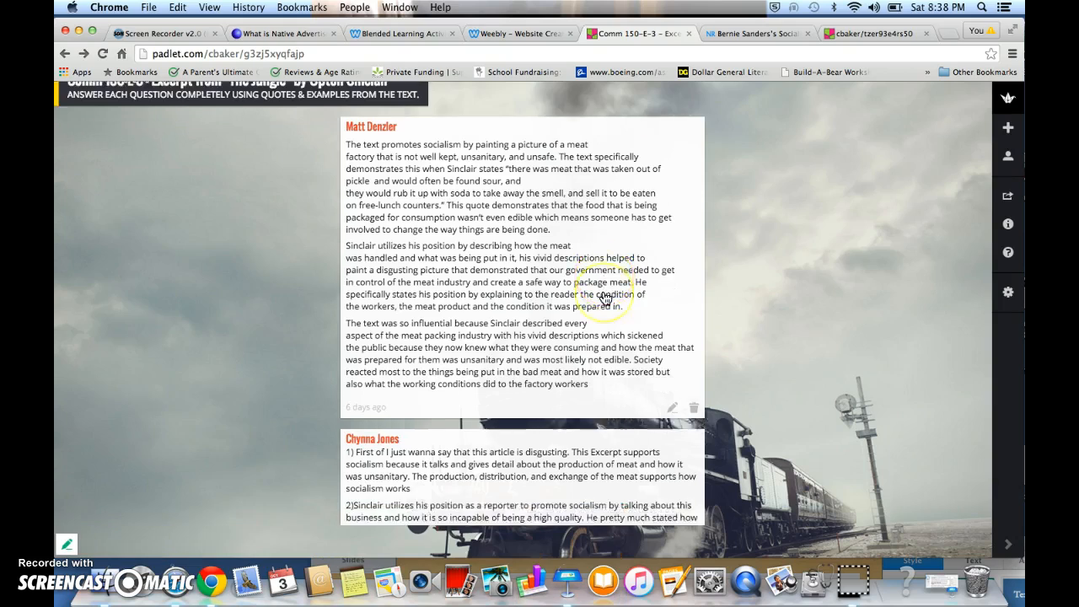
{"action": "scroll", "coordinate": [605, 297], "scroll_direction": "down", "scroll_amount": 5}
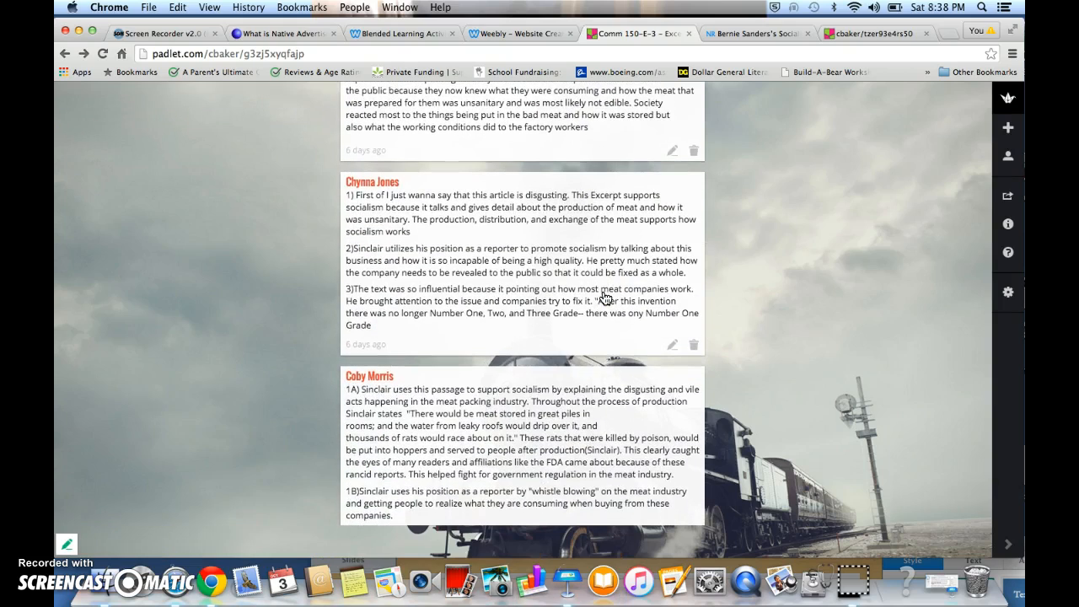
{"action": "left_click", "coordinate": [845, 32]}
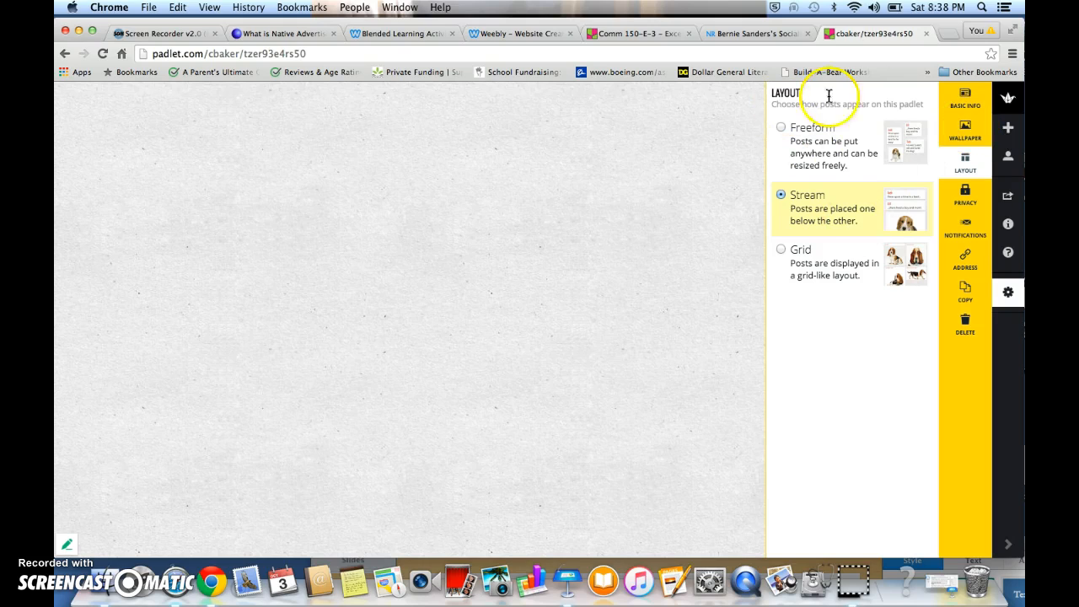
Set the new padlet's wallpaper to City
{"action": "left_click", "coordinate": [961, 131]}
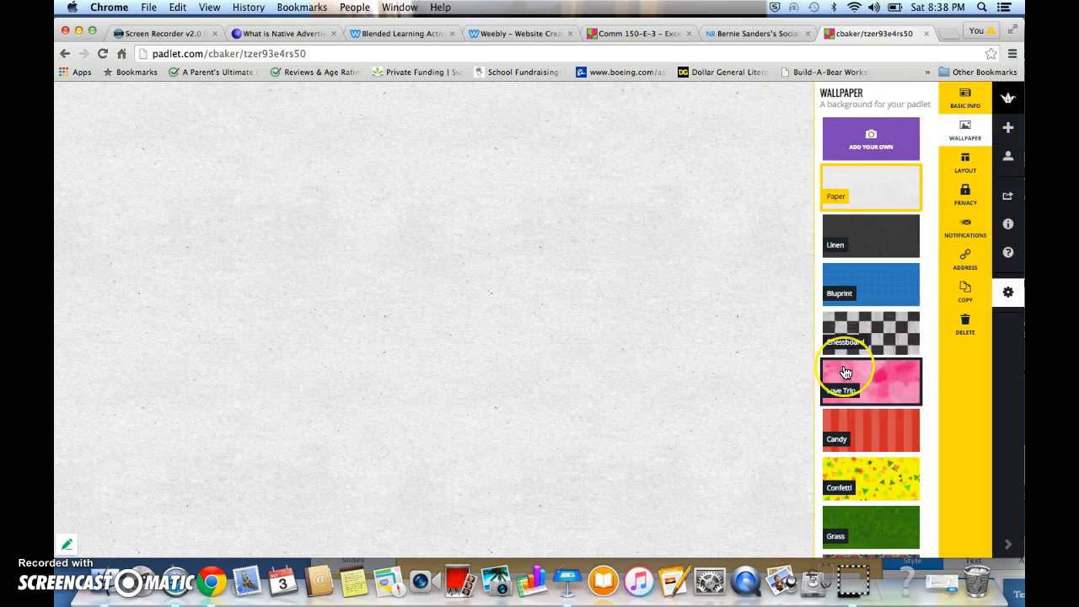
{"action": "scroll", "coordinate": [846, 350], "scroll_direction": "down", "scroll_amount": 3}
{"action": "scroll", "coordinate": [845, 372], "scroll_direction": "down", "scroll_amount": 5}
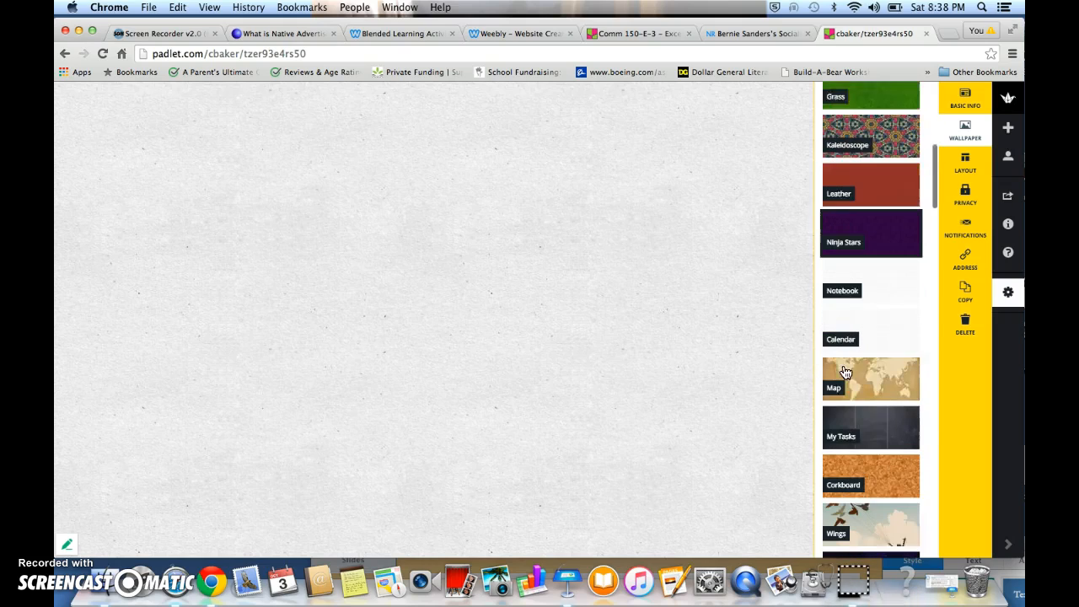
{"action": "scroll", "coordinate": [844, 367], "scroll_direction": "down", "scroll_amount": 4}
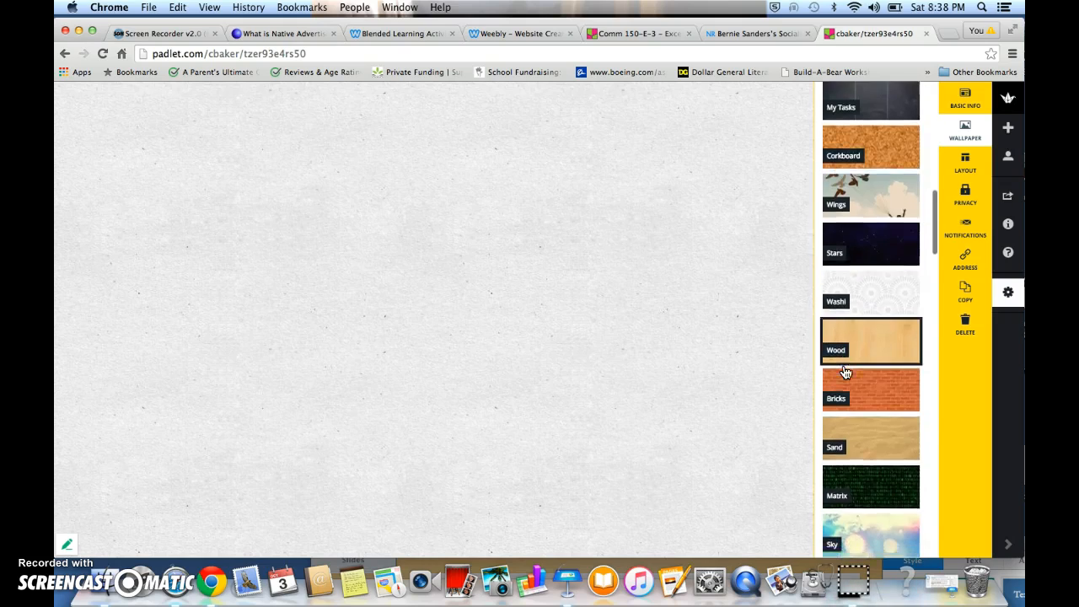
{"action": "left_click", "coordinate": [868, 358]}
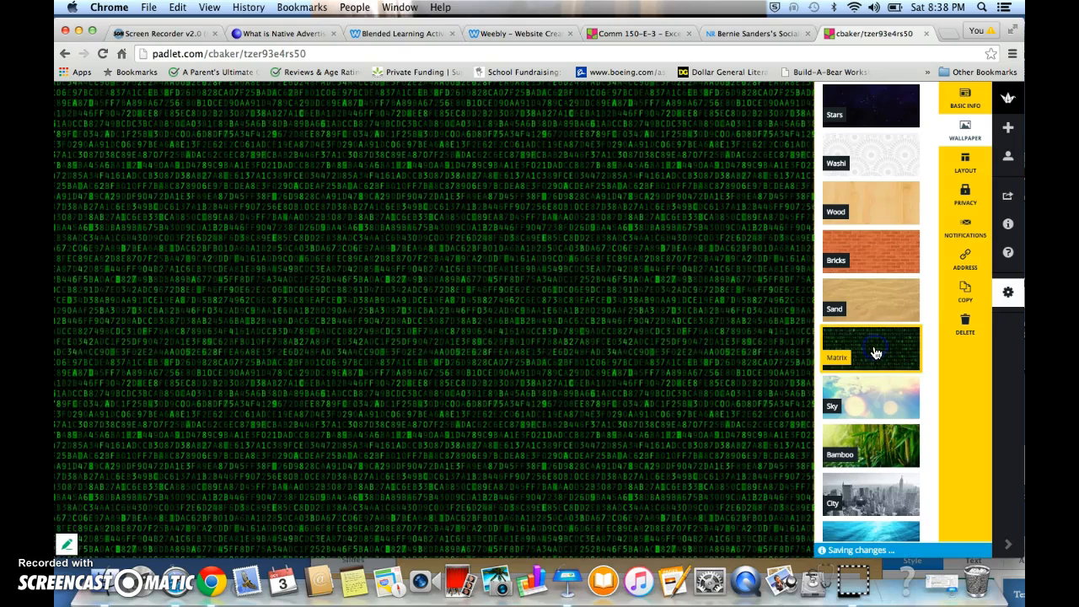
{"action": "left_click", "coordinate": [847, 354]}
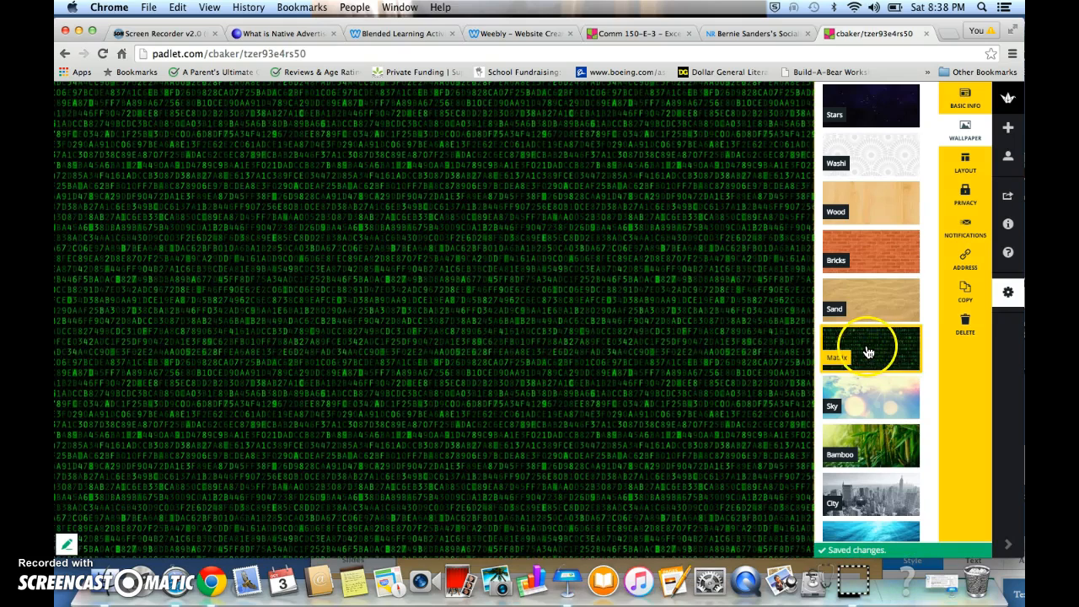
{"action": "left_click", "coordinate": [886, 411]}
{"action": "left_click", "coordinate": [877, 496]}
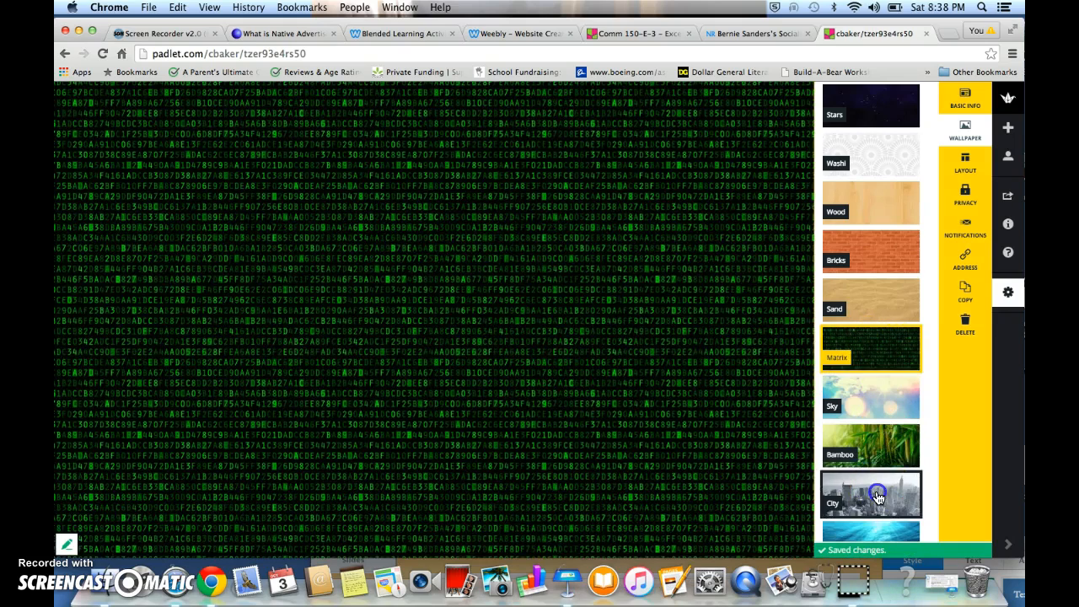
Set the padlet's visibility to Totally Public
{"action": "left_click", "coordinate": [966, 199]}
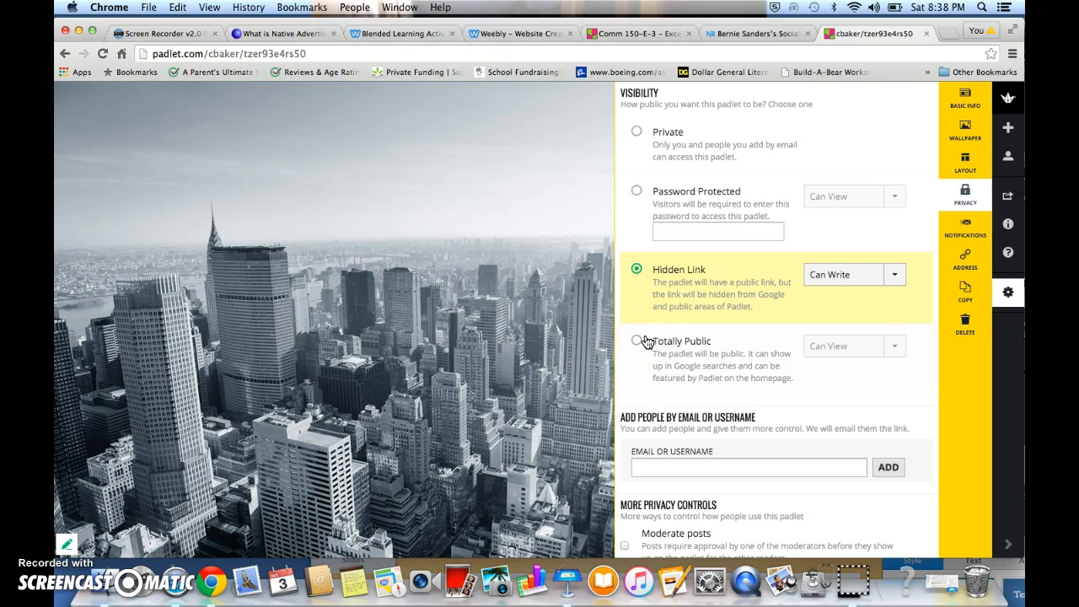
{"action": "scroll", "coordinate": [631, 393], "scroll_direction": "down", "scroll_amount": 3}
{"action": "scroll", "coordinate": [624, 413], "scroll_direction": "up", "scroll_amount": 2}
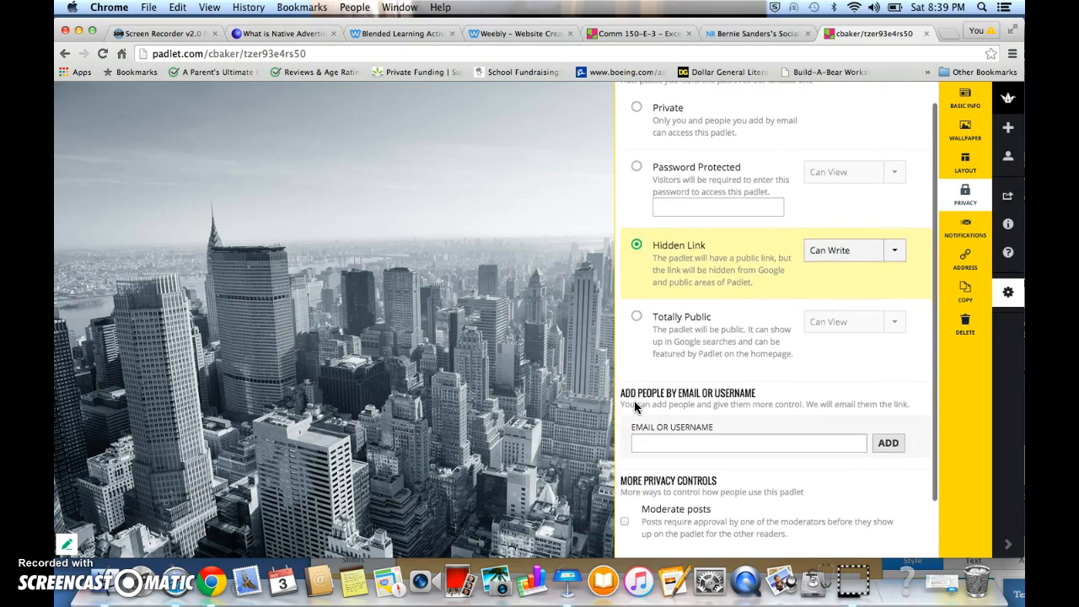
{"action": "scroll", "coordinate": [636, 408], "scroll_direction": "up", "scroll_amount": 1}
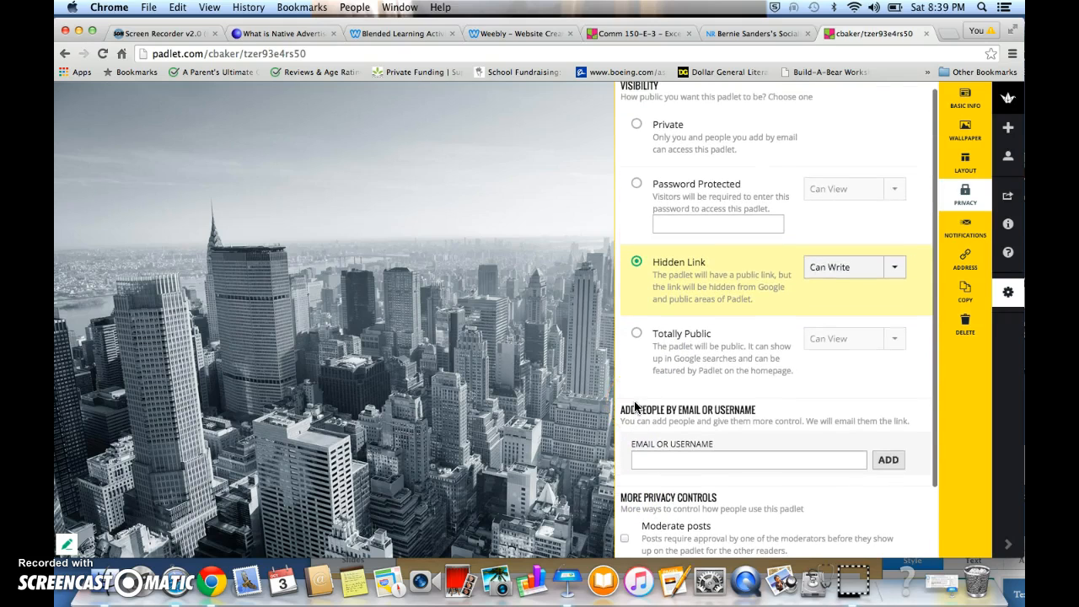
{"action": "left_click", "coordinate": [636, 335]}
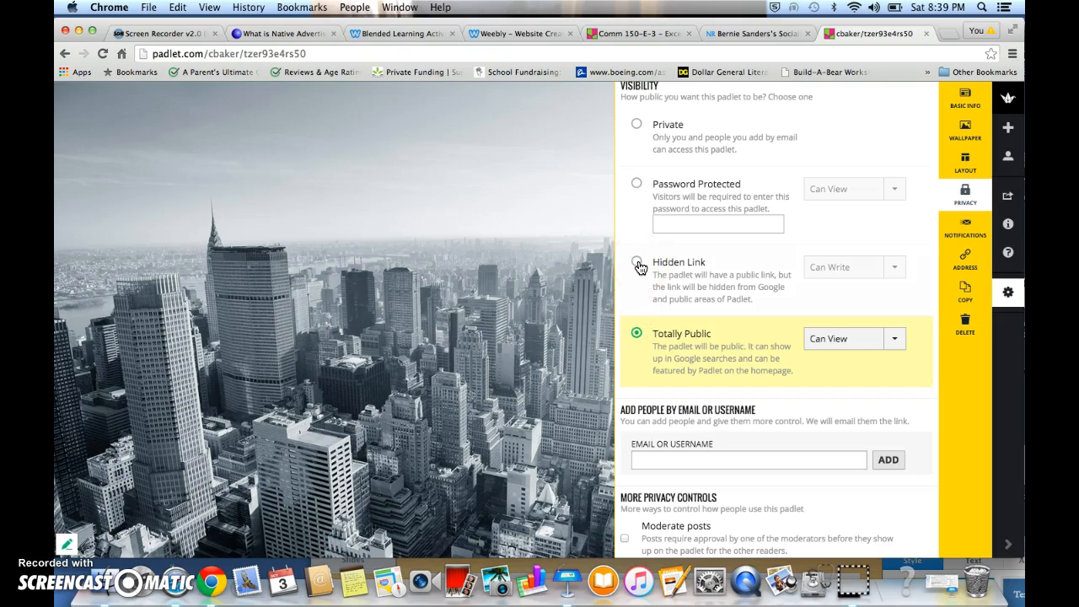
Review the padlet's notification, address and wallpaper settings sections
{"action": "left_click", "coordinate": [965, 229]}
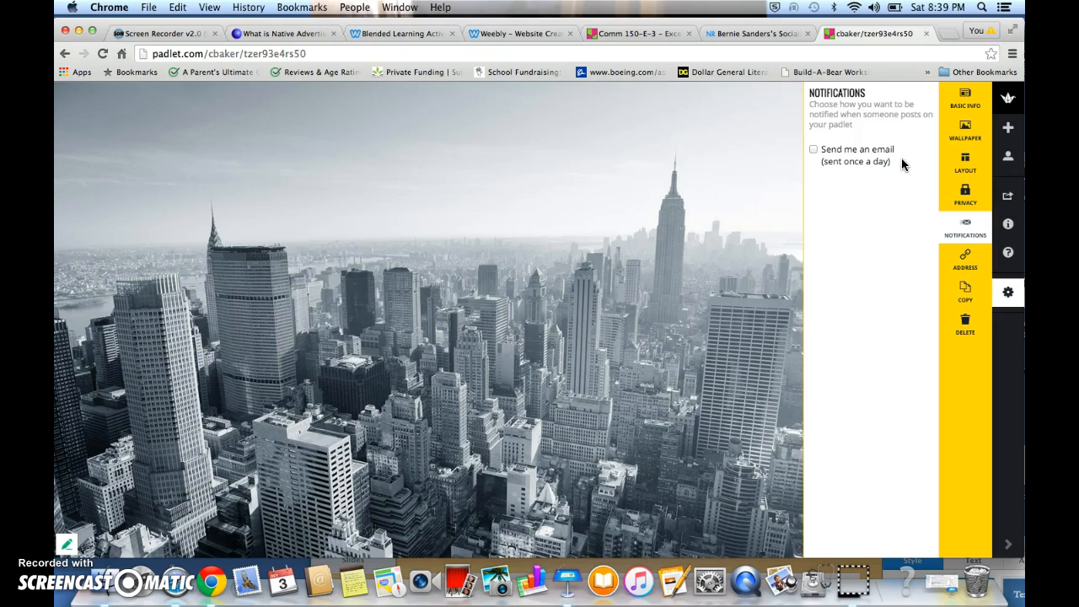
{"action": "left_click", "coordinate": [966, 257]}
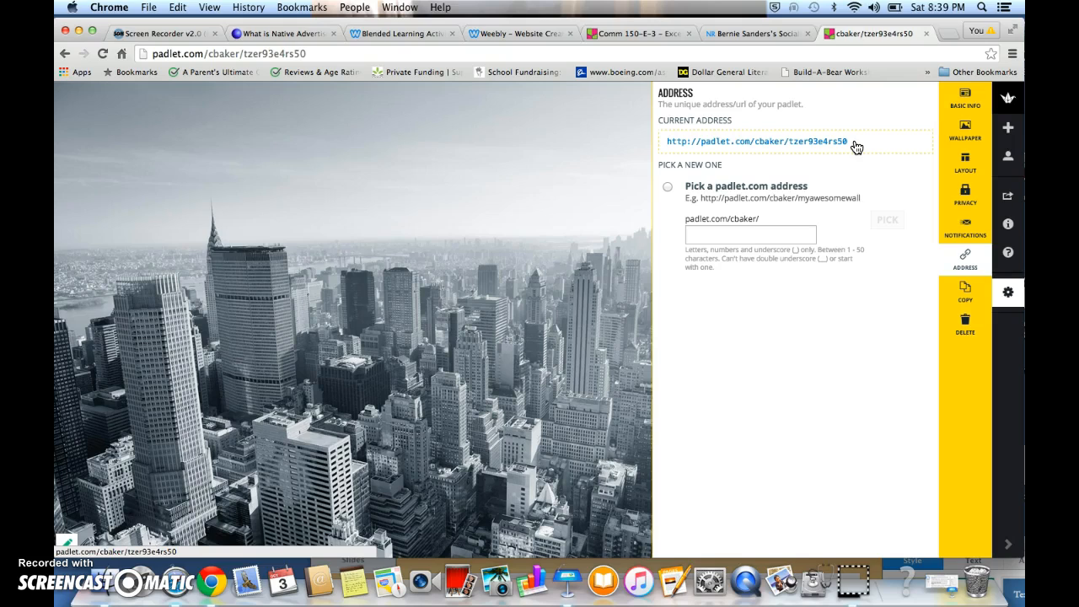
{"action": "left_click", "coordinate": [961, 138]}
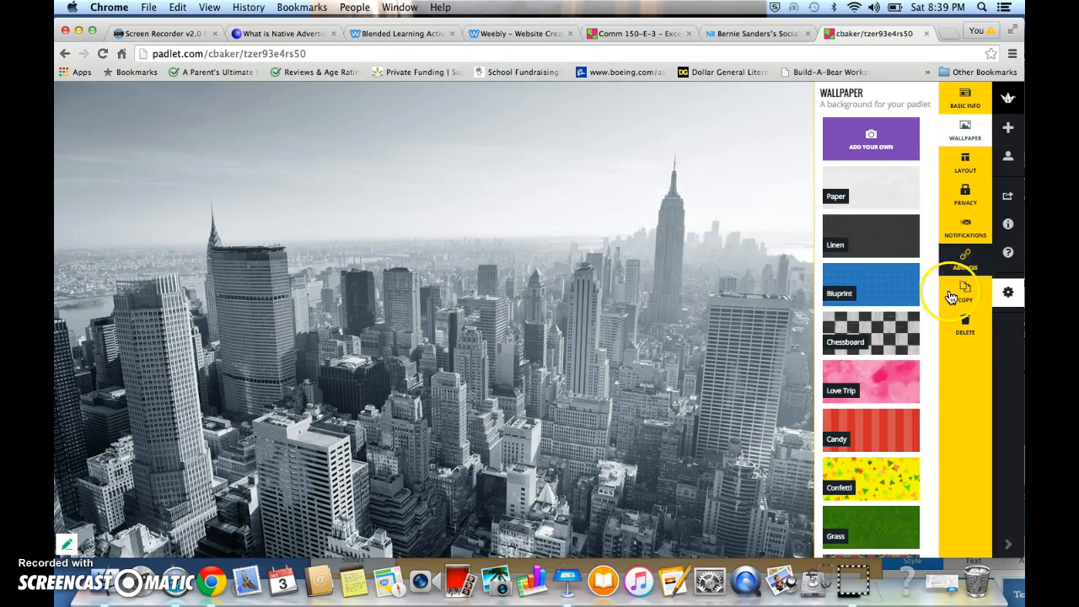
{"action": "left_click", "coordinate": [957, 328]}
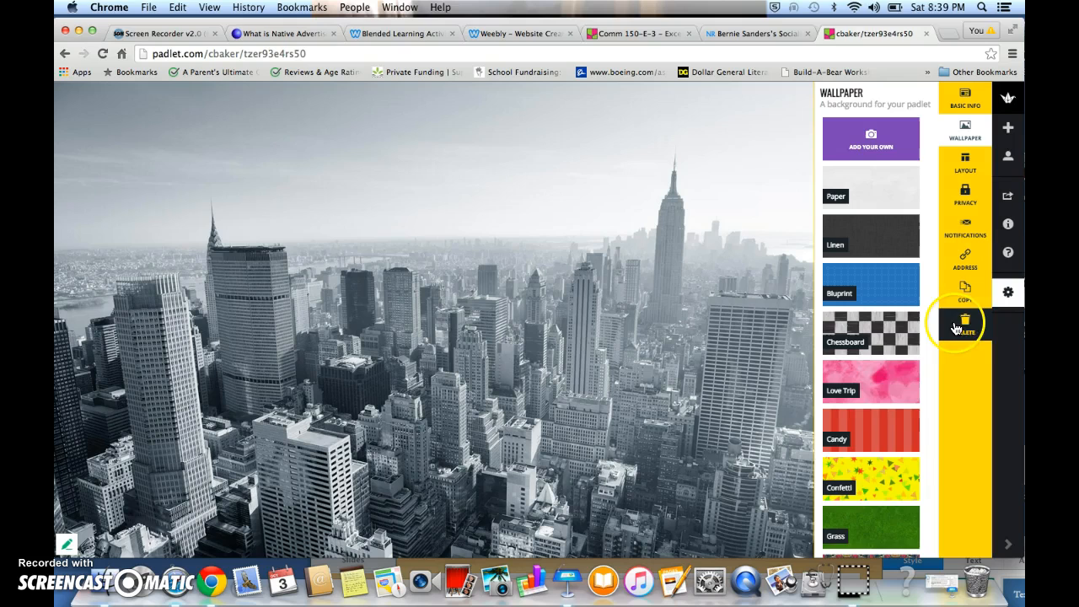
Title the padlet "Muckrakers during the 1900's and investigative journalism" in its basic info
{"action": "left_click", "coordinate": [1016, 297]}
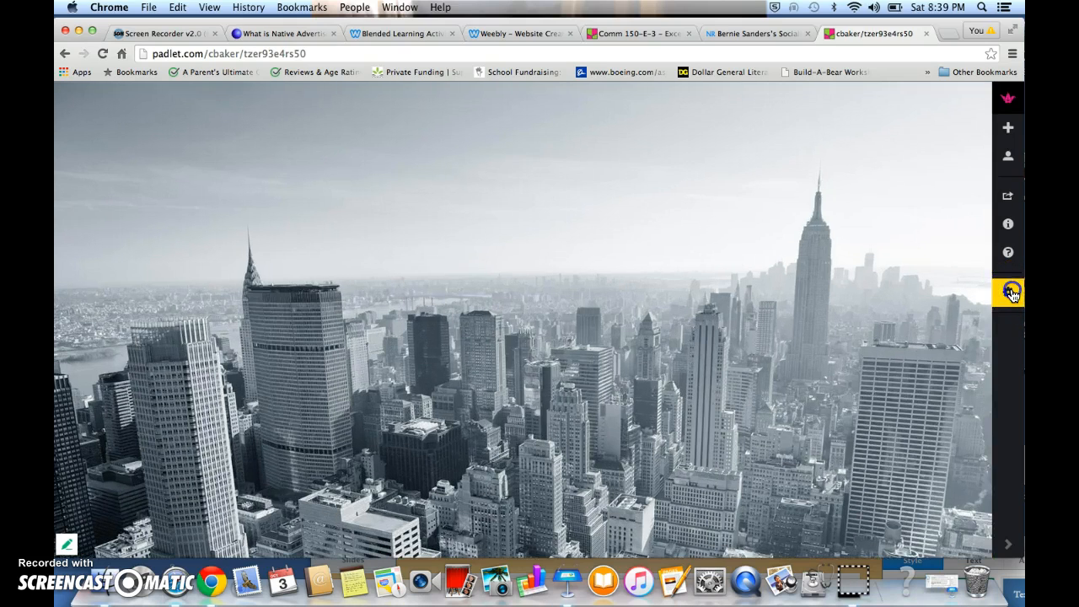
{"action": "left_click", "coordinate": [1012, 291]}
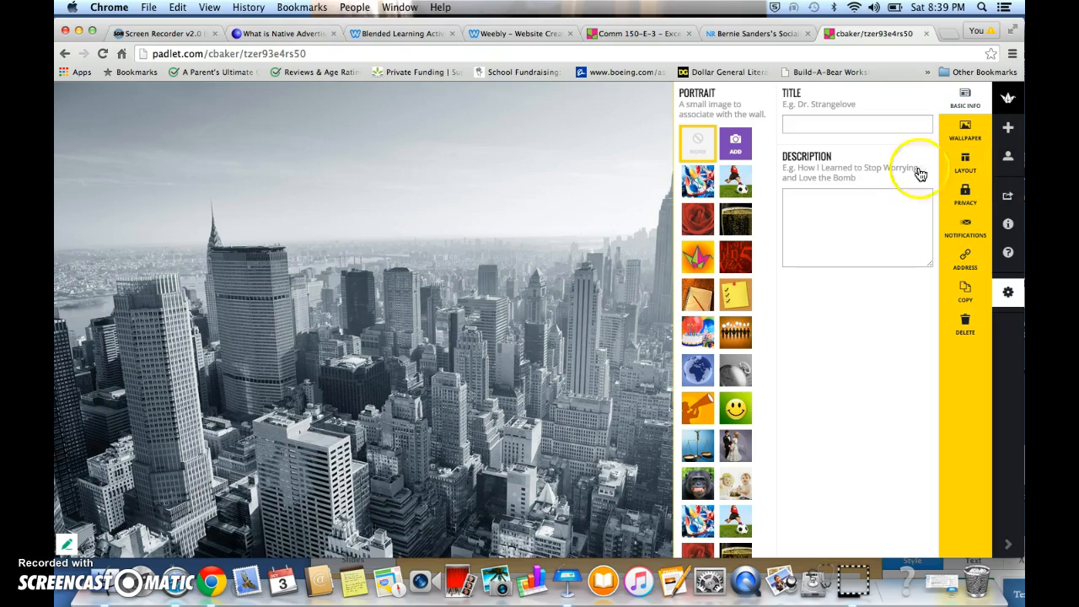
{"action": "left_click", "coordinate": [841, 127]}
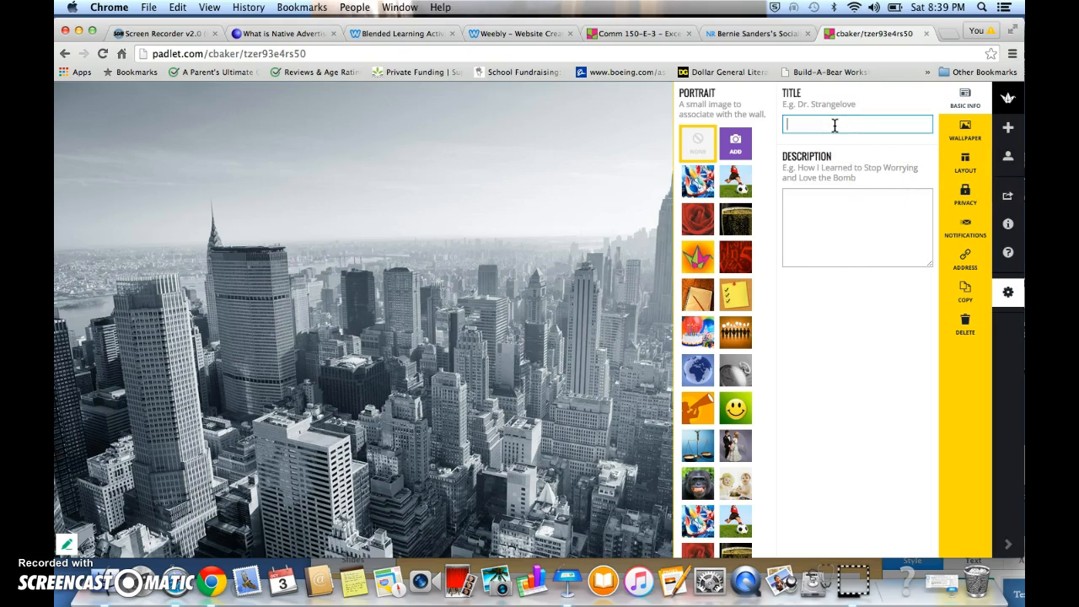
{"action": "type", "text": "Muckrake"}
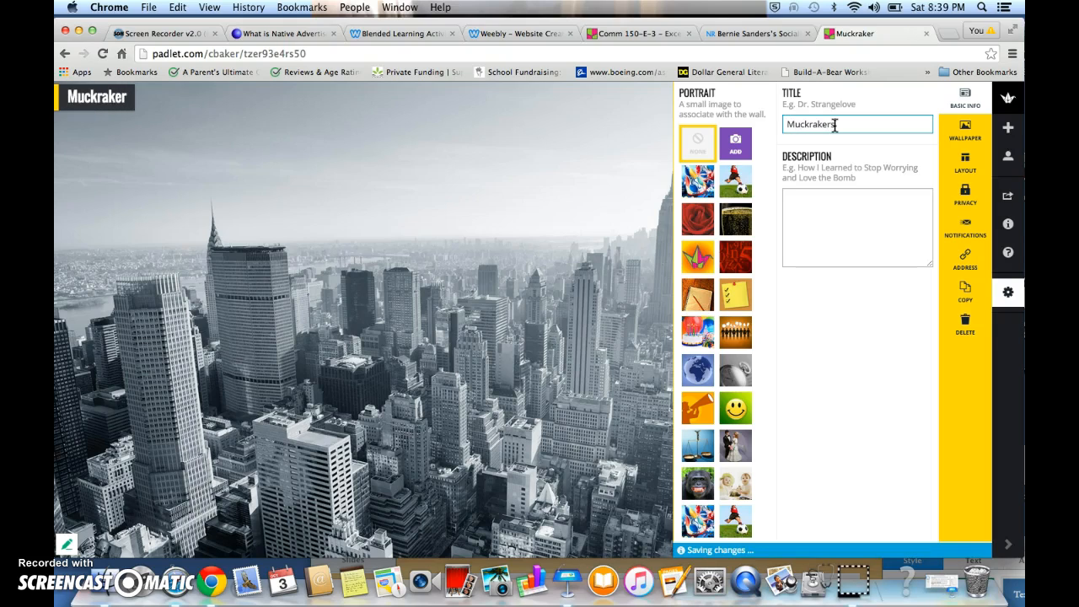
{"action": "type", "text": "rs during th e 1900's"}
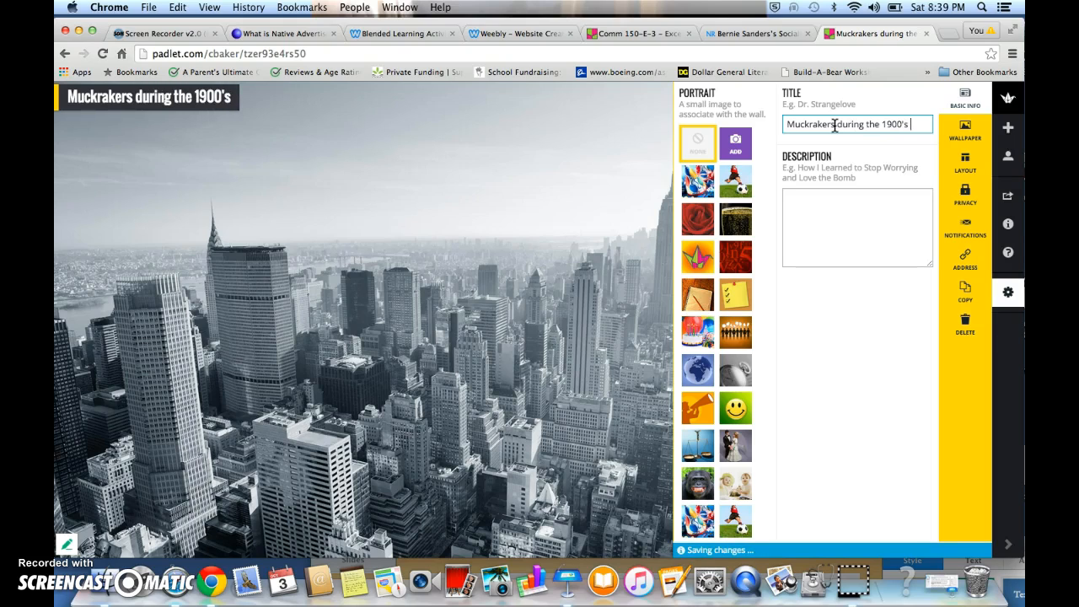
{"action": "type", "text": " and investigative jour"}
{"action": "type", "text": "nalism"}
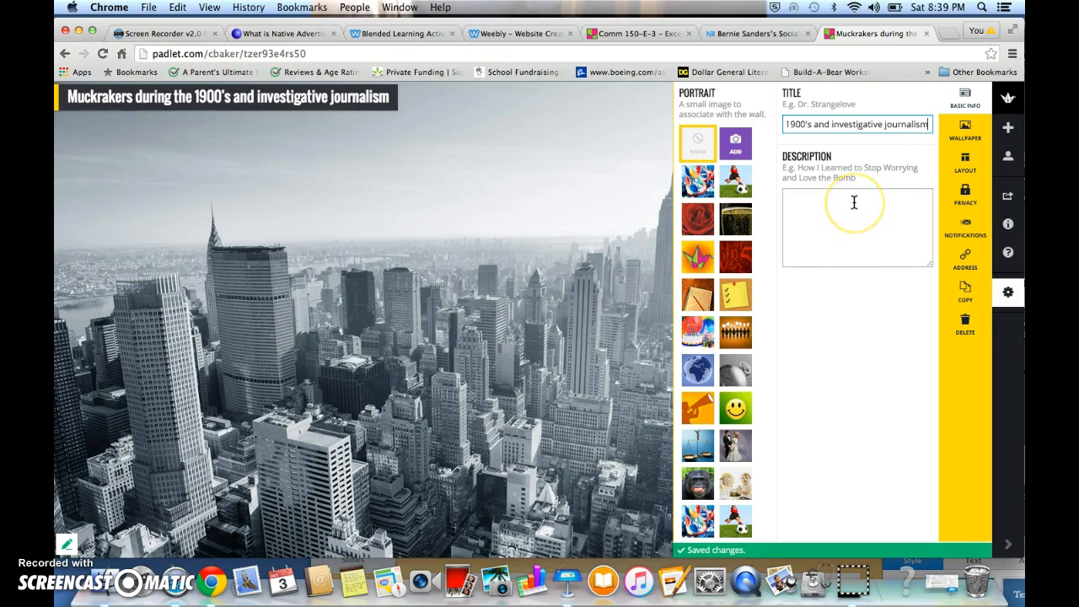
{"action": "type", "text": " -"}
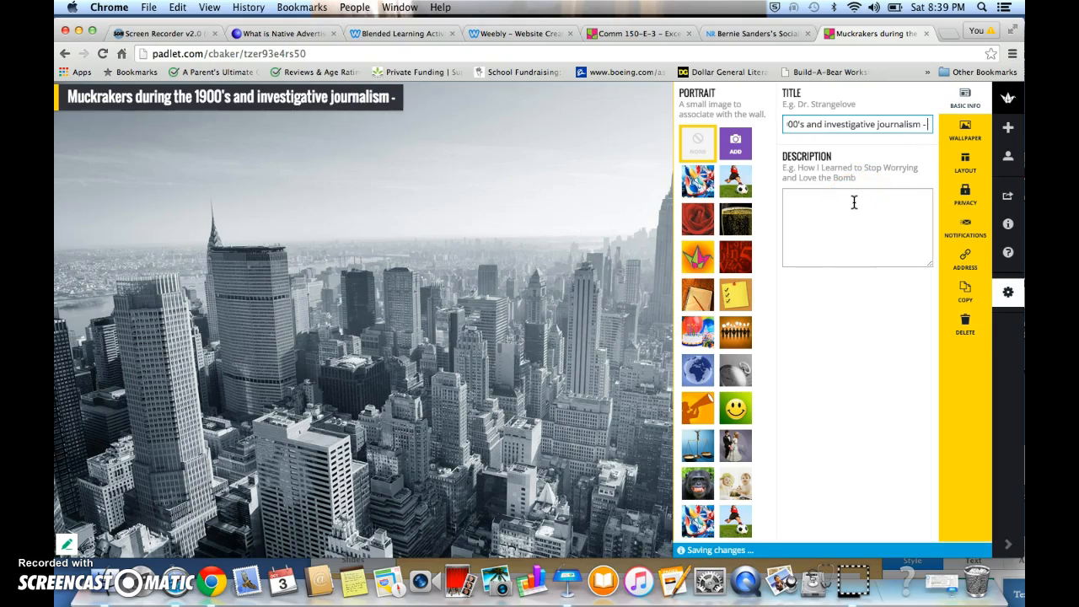
{"action": "type", "text": " Comm 1"}
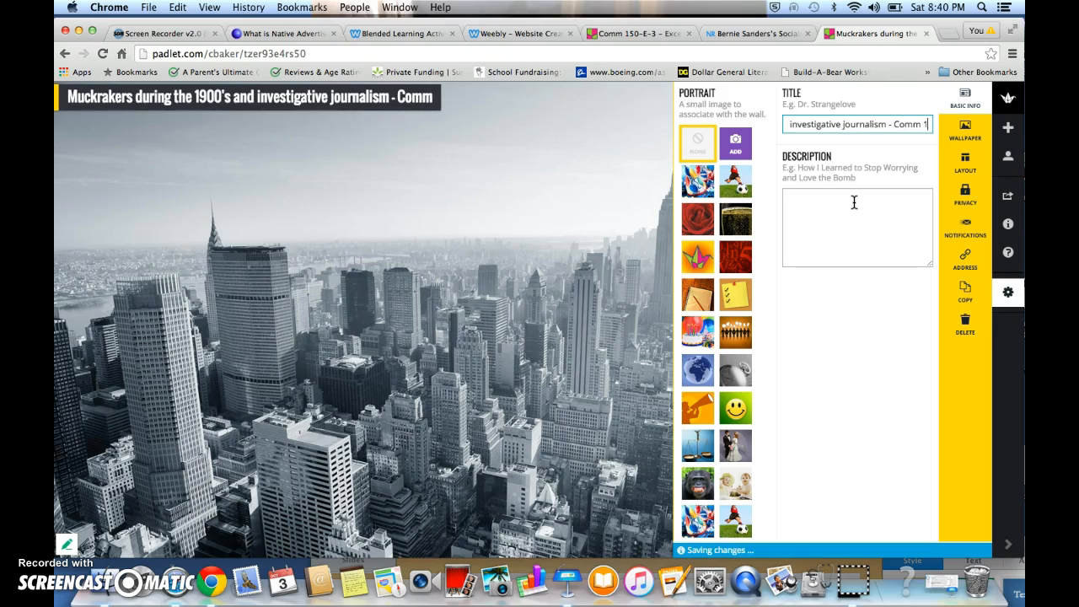
{"action": "type", "text": "50 -"}
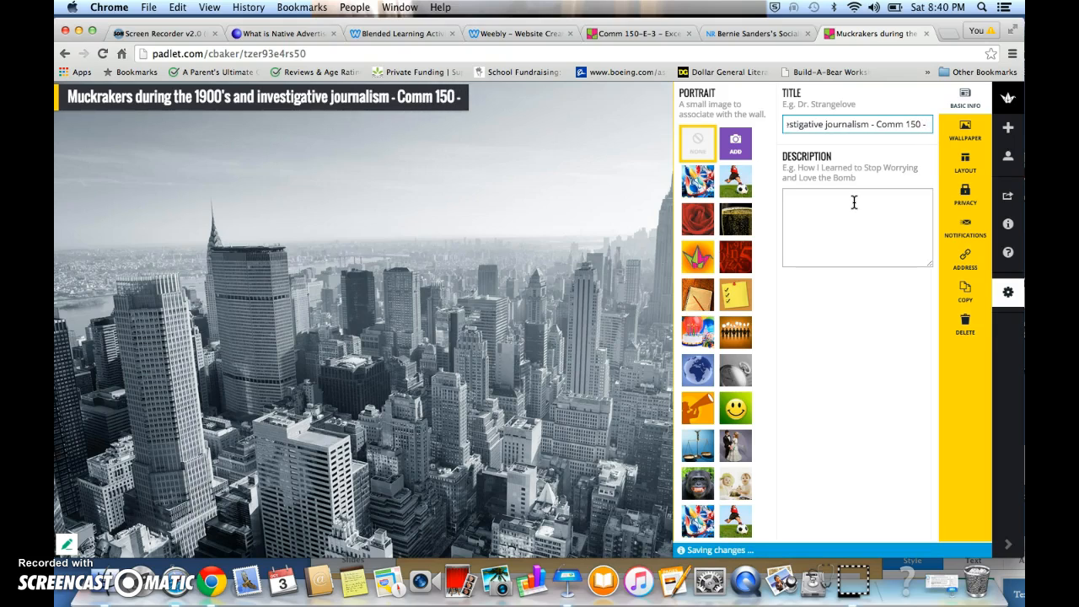
{"action": "type", "text": " 11"}
Append " - Comm 150 - 11" to the end of the padlet's title
{"action": "left_click", "coordinate": [854, 232]}
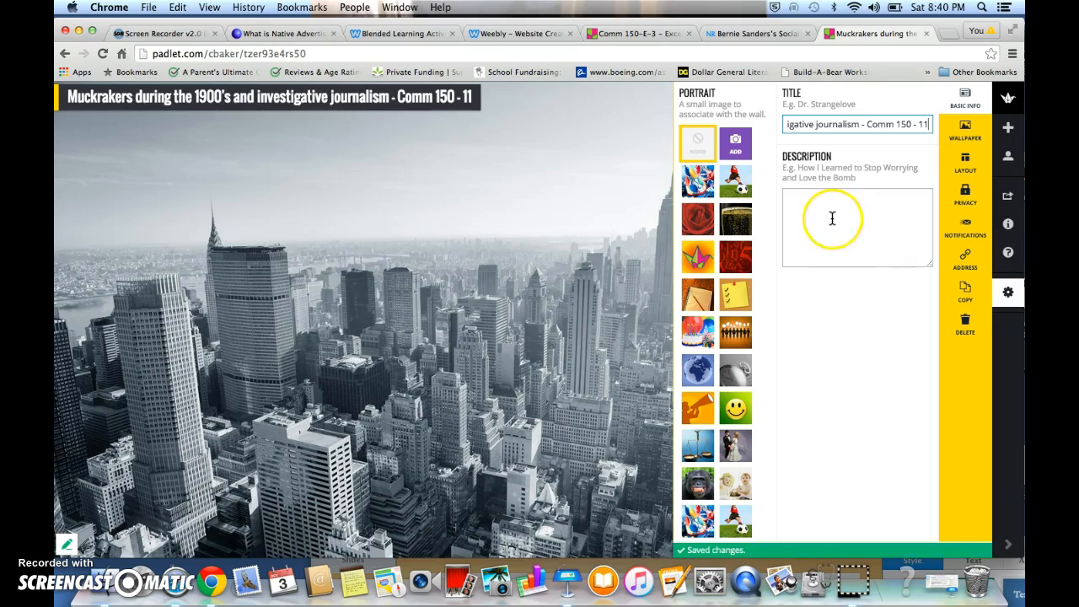
Insert the teacher's name followed by " -" in the title just before "Comm 150"
{"action": "left_click", "coordinate": [870, 125]}
{"action": "type", "text": "Ms. Flick"}
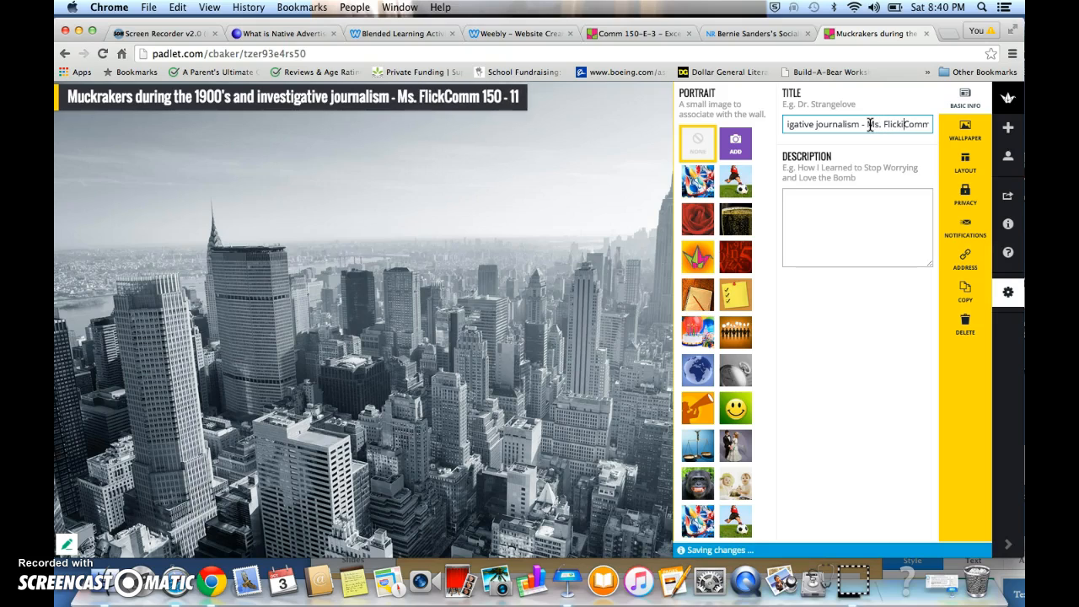
{"action": "type", "text": "inger "}
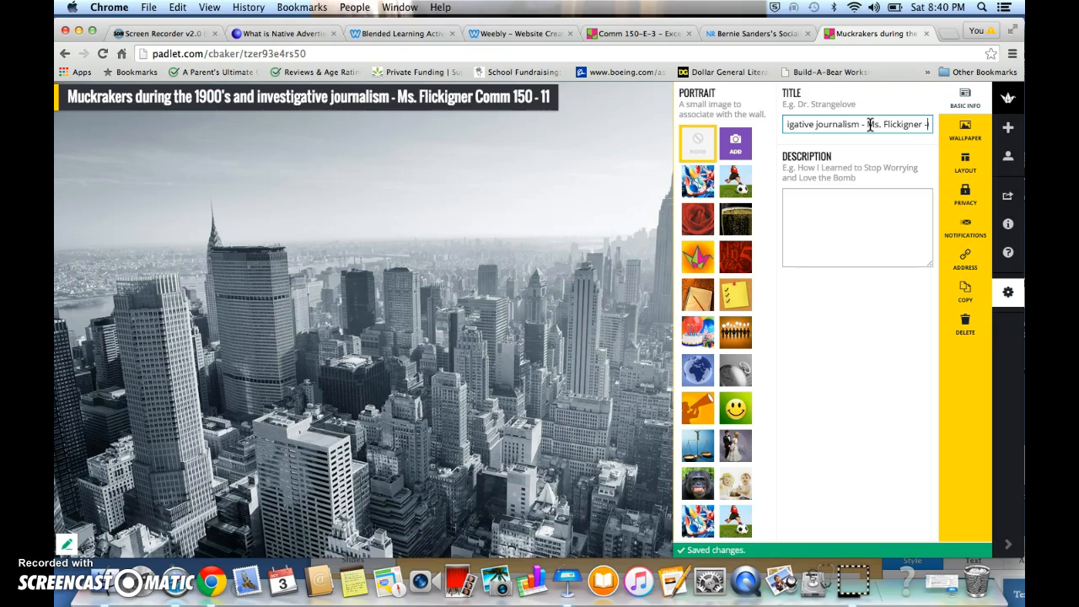
{"action": "type", "text": "- 11"}
Write the padlet description "Provide "2" examples of how investigative journalism was revealed throughout the 1900's"
{"action": "left_click", "coordinate": [868, 201]}
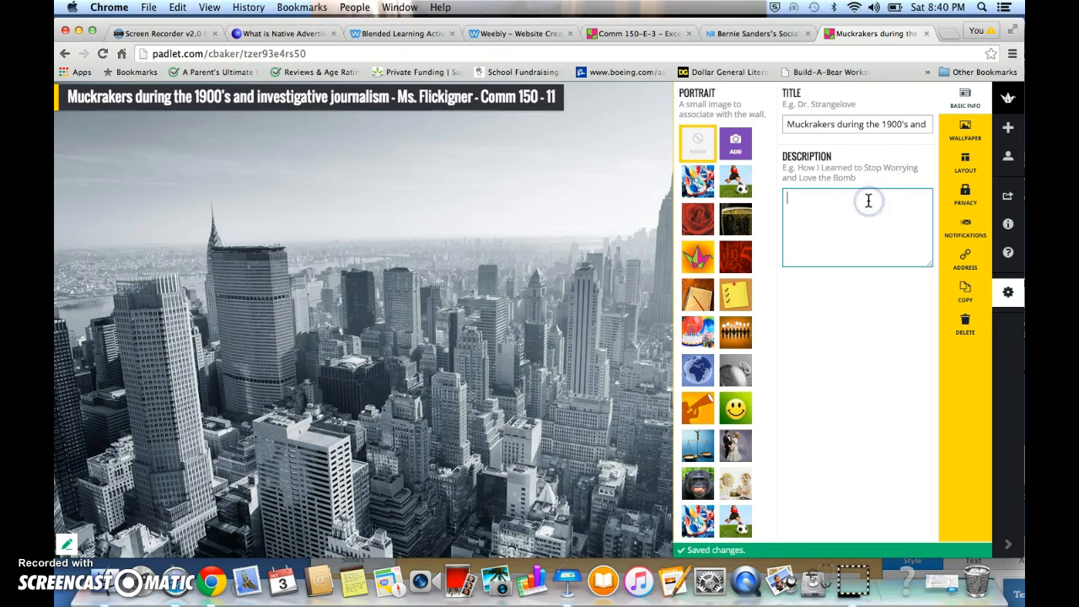
{"action": "type", "text": "Provide \"2\" examples of ho"}
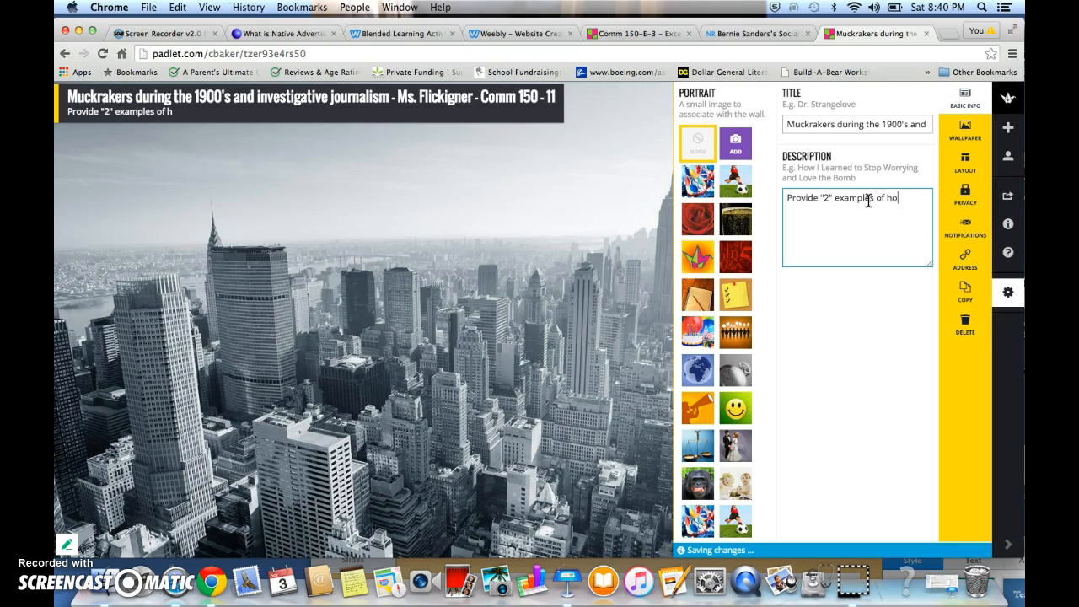
{"action": "type", "text": "w investaa"}
{"action": "type", "text": "ativ"}
{"action": "key", "text": "BackSpace"}
{"action": "key", "text": "BackSpace"}
{"action": "key", "text": "BackSpace"}
{"action": "type", "text": "igativ"}
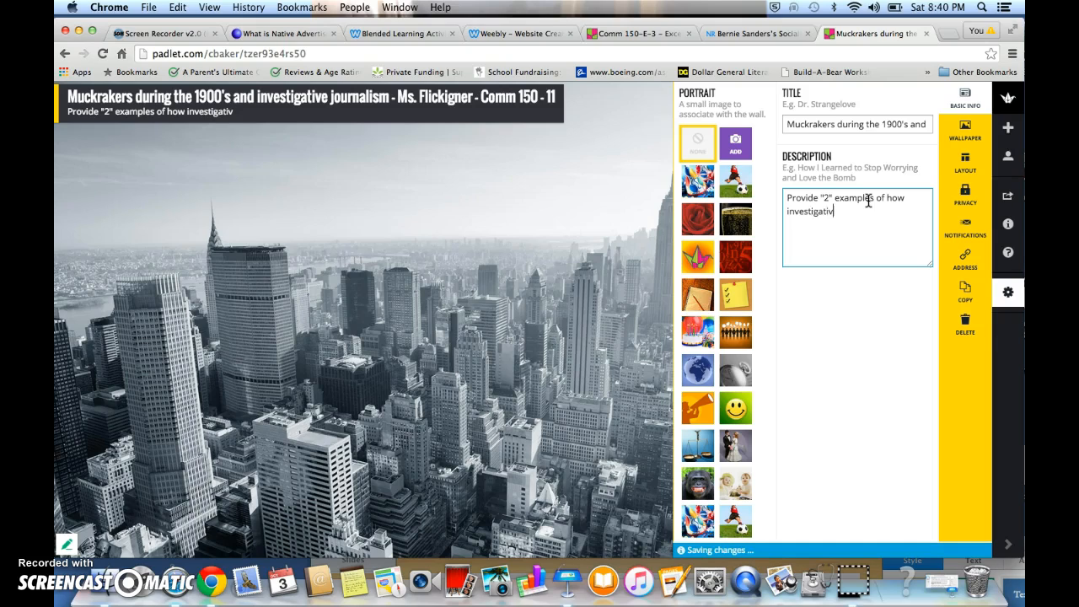
{"action": "type", "text": "e journalism was"}
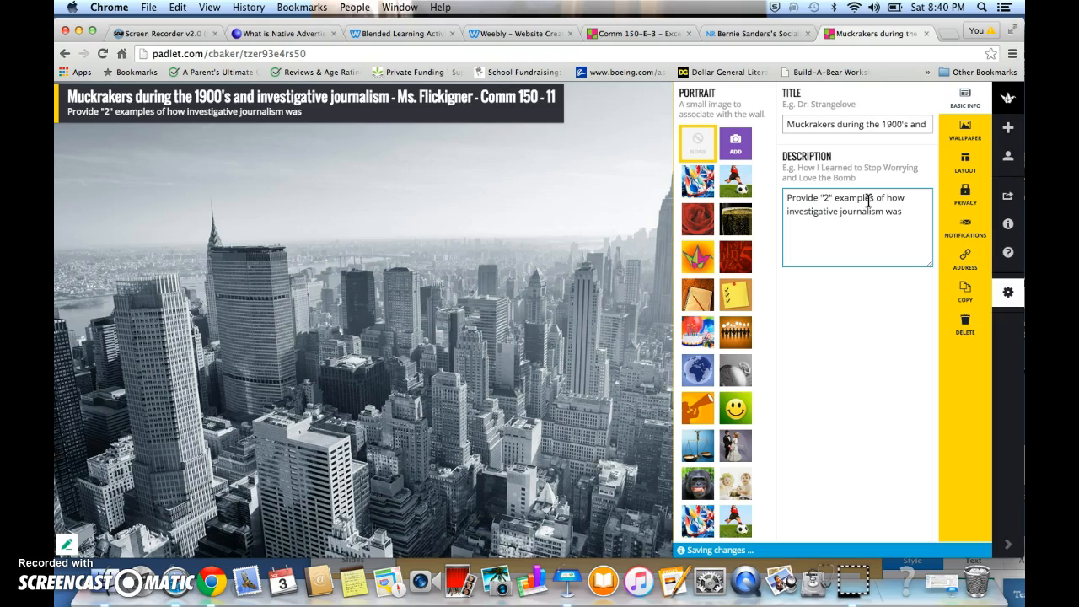
{"action": "type", "text": " revealed throughout the 1900's"}
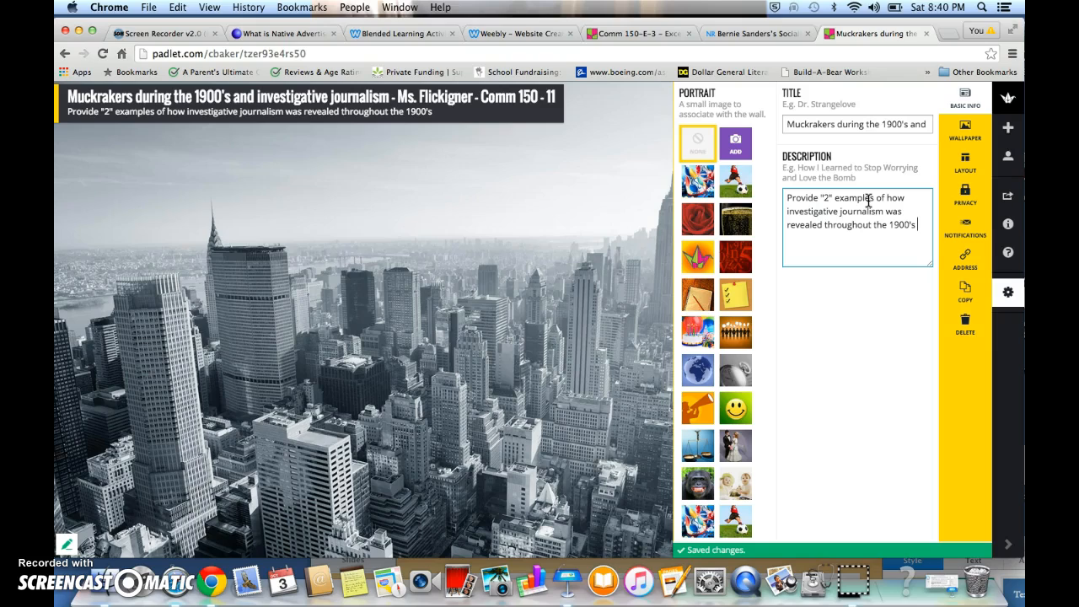
Add a new description line "(make sure you include discussing the media's impact)."
{"action": "key", "text": "Return"}
{"action": "type", "text": "(mad"}
{"action": "type", "text": "e sure you ind"}
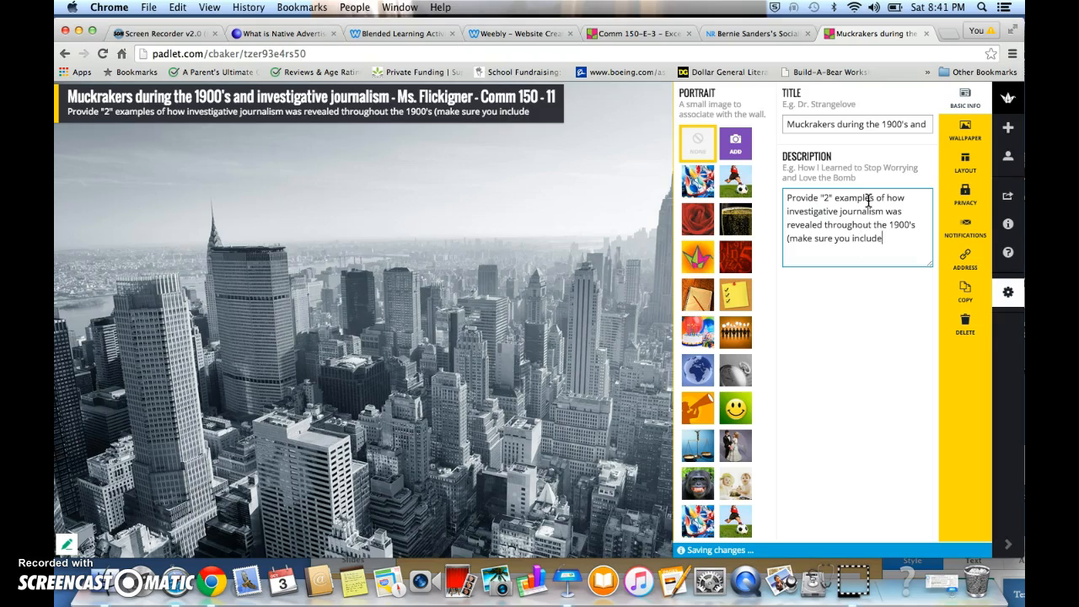
{"action": "type", "text": "lude discussing the media's im"}
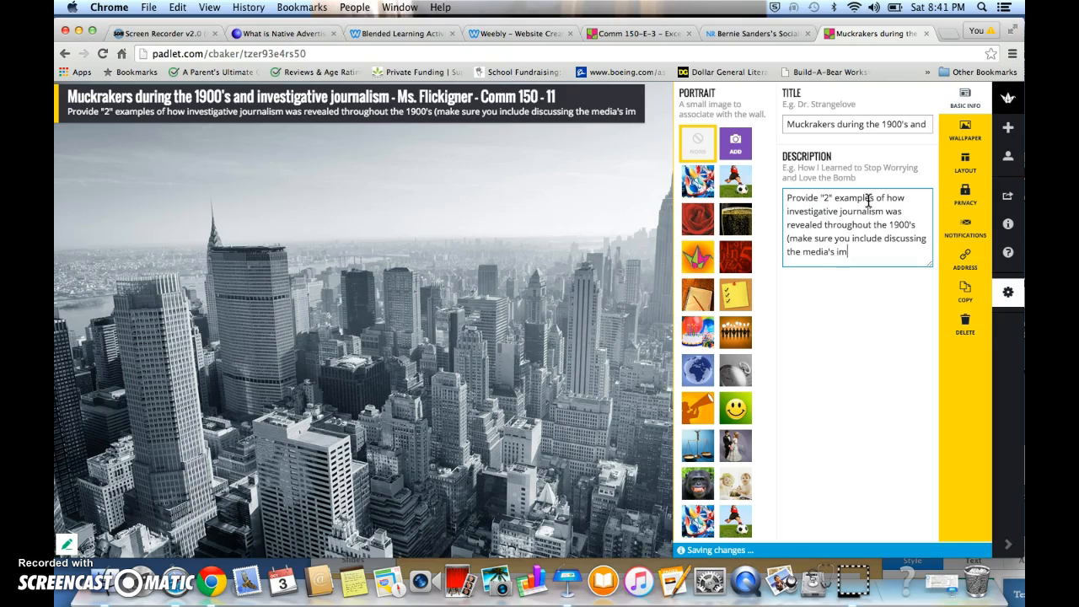
{"action": "type", "text": "pact"}
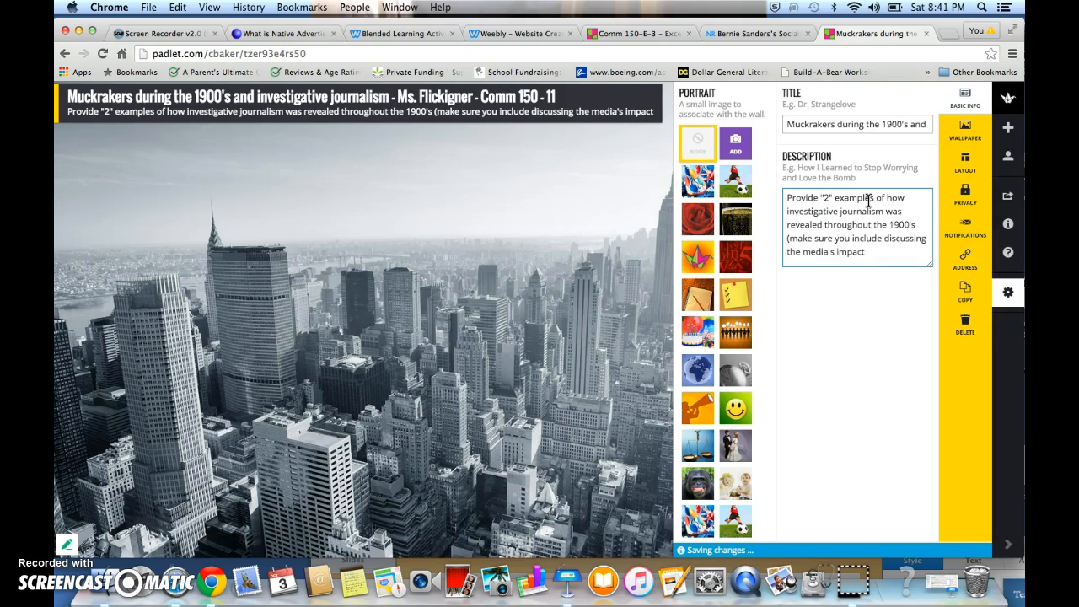
{"action": "type", "text": ")."}
Select and copy the whole description text
{"action": "left_click", "coordinate": [644, 111]}
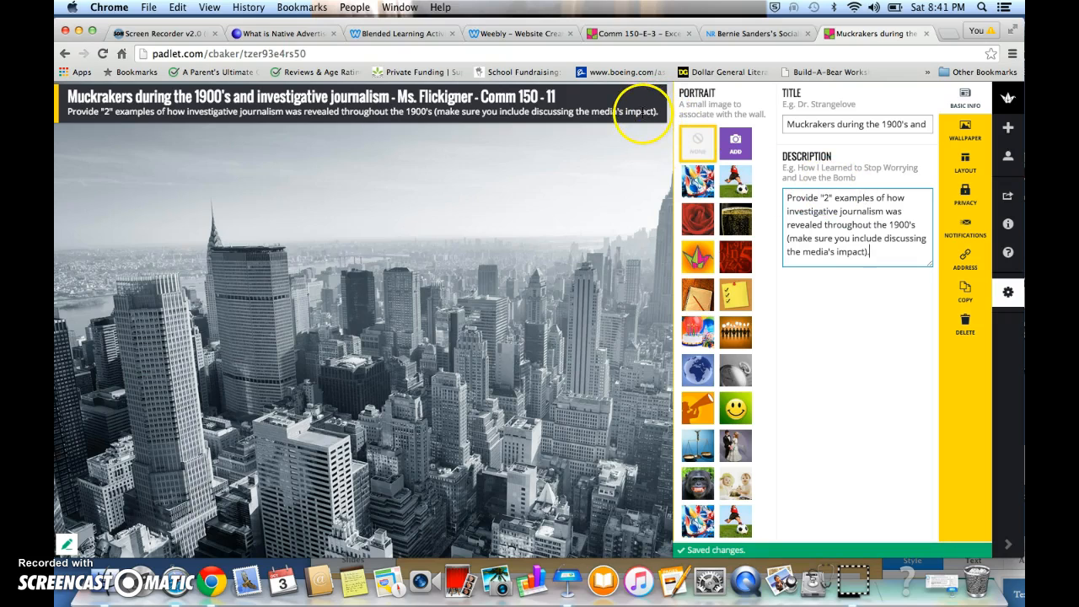
{"action": "left_click_drag", "start_coordinate": [877, 253], "coordinate": [782, 198]}
{"action": "key", "text": "super+c"}
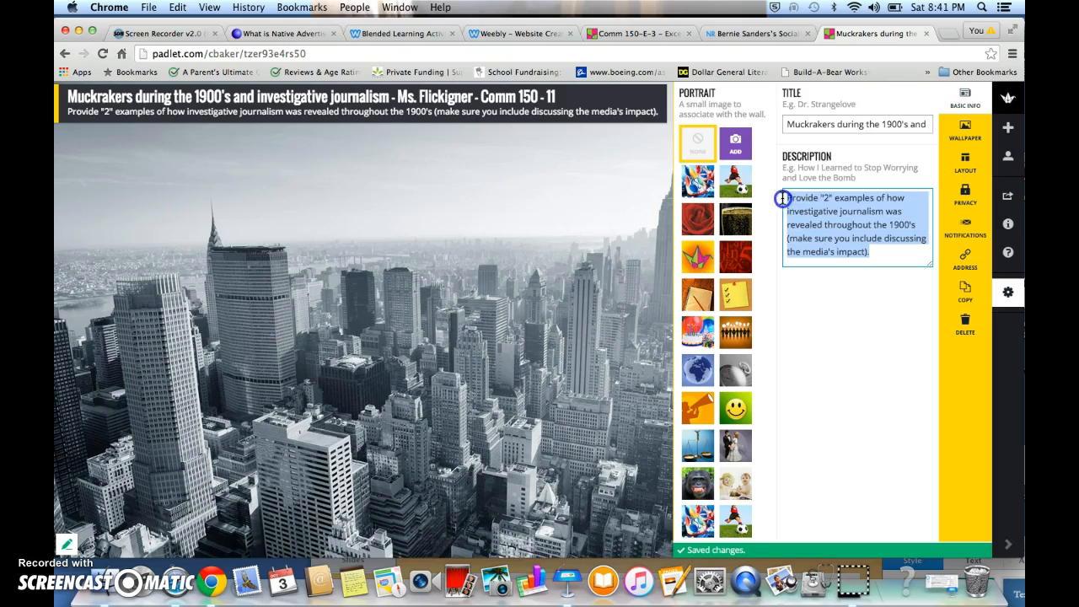
{"action": "left_click", "coordinate": [1020, 283]}
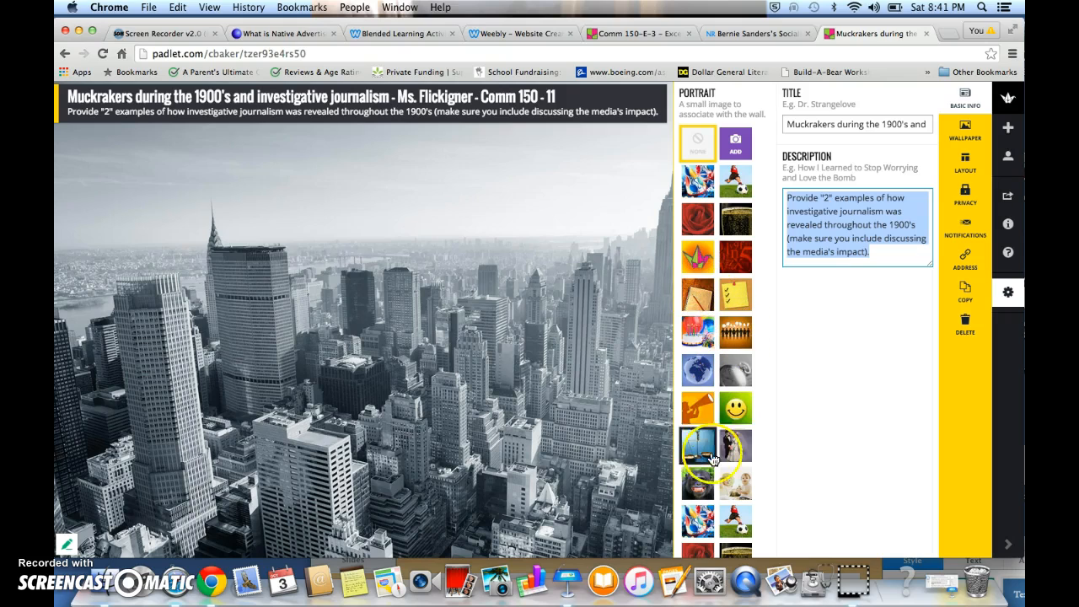
Choose the crowd-of-people image as the padlet's portrait and close the settings panel
{"action": "left_click", "coordinate": [698, 482]}
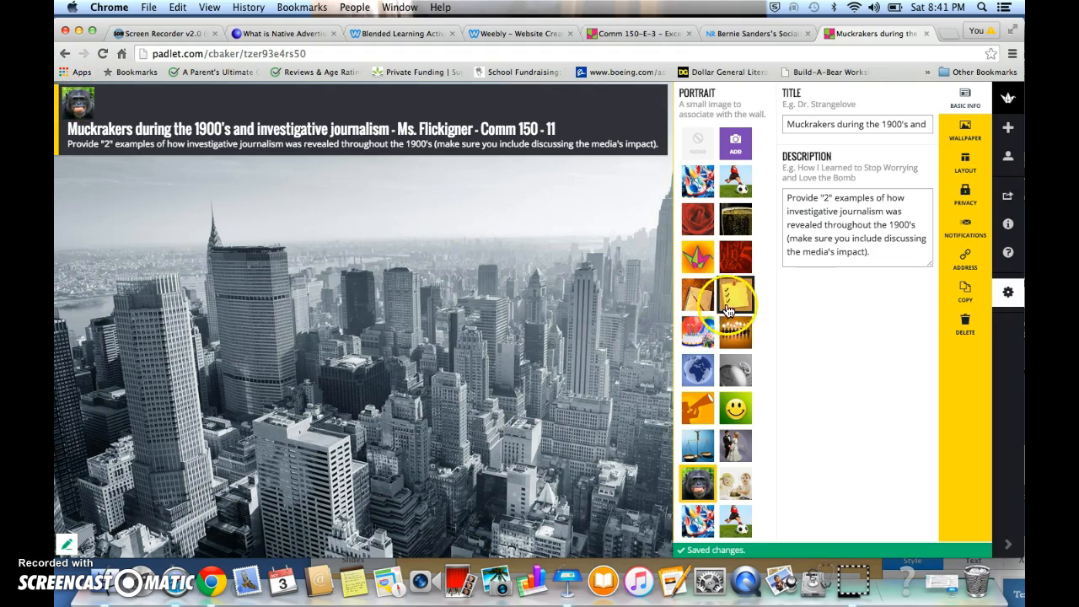
{"action": "left_click", "coordinate": [739, 337]}
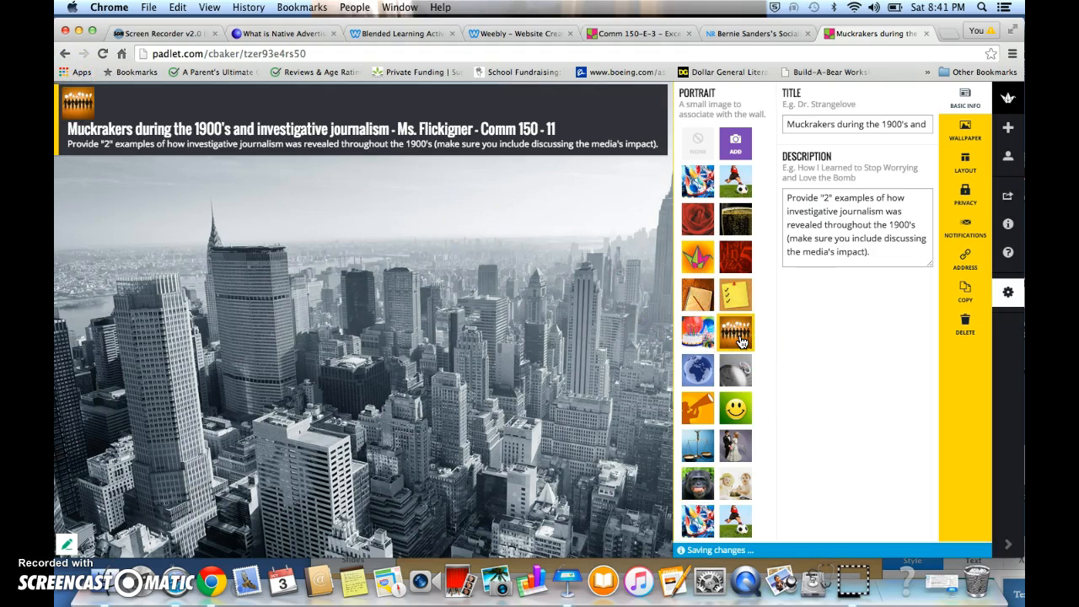
{"action": "scroll", "coordinate": [724, 396], "scroll_direction": "down", "scroll_amount": 5}
{"action": "scroll", "coordinate": [725, 396], "scroll_direction": "down", "scroll_amount": 2}
{"action": "scroll", "coordinate": [731, 396], "scroll_direction": "up", "scroll_amount": 1}
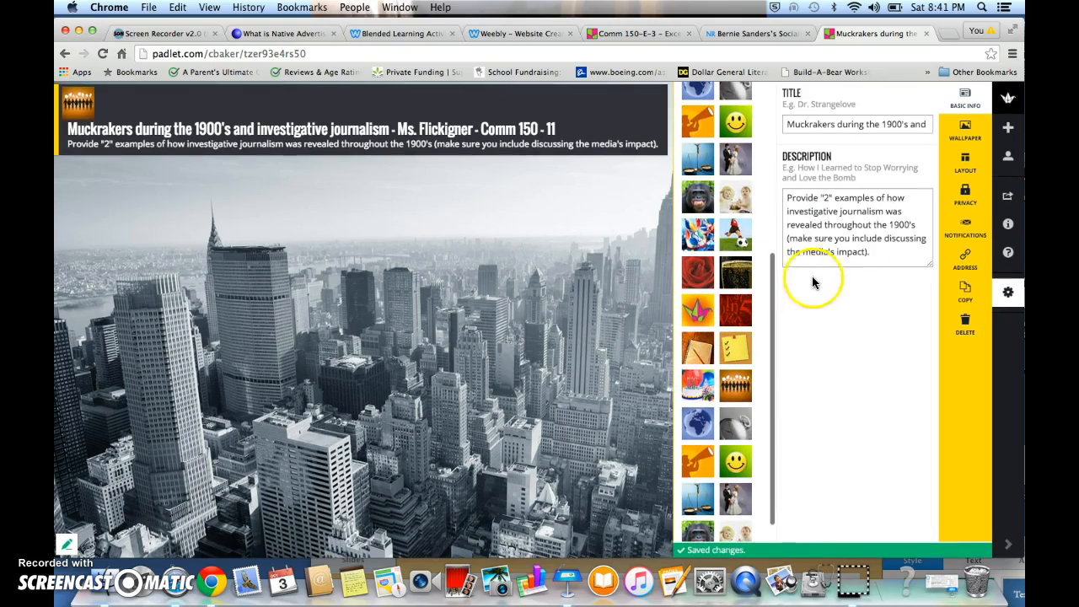
{"action": "left_click", "coordinate": [600, 267]}
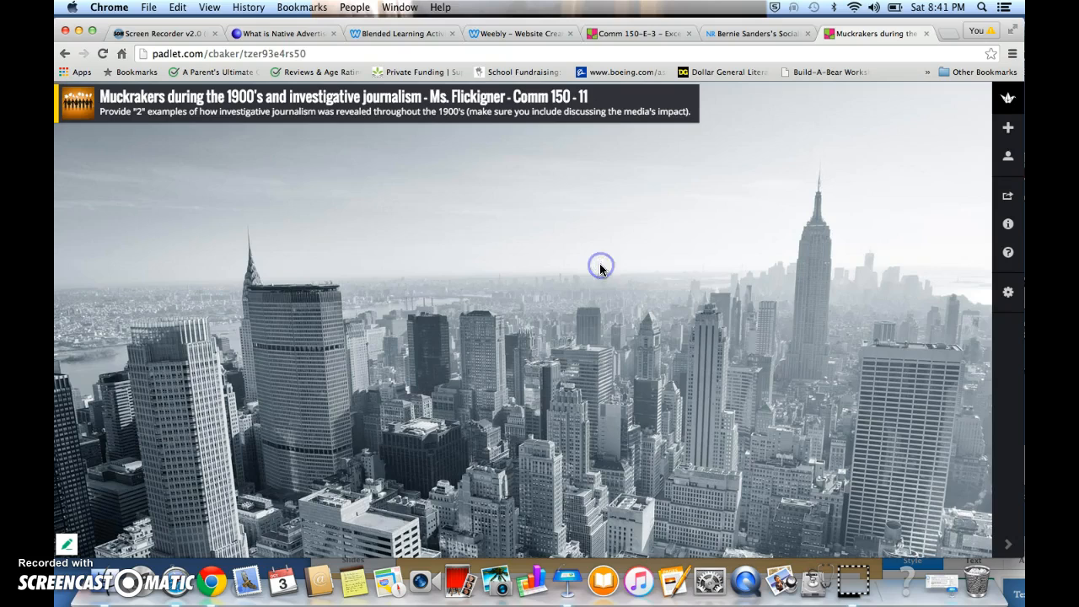
Create a new post on the wall titled "Name / Date / class period - Comment on another student's response w/feedback"
{"action": "double_click", "coordinate": [713, 187]}
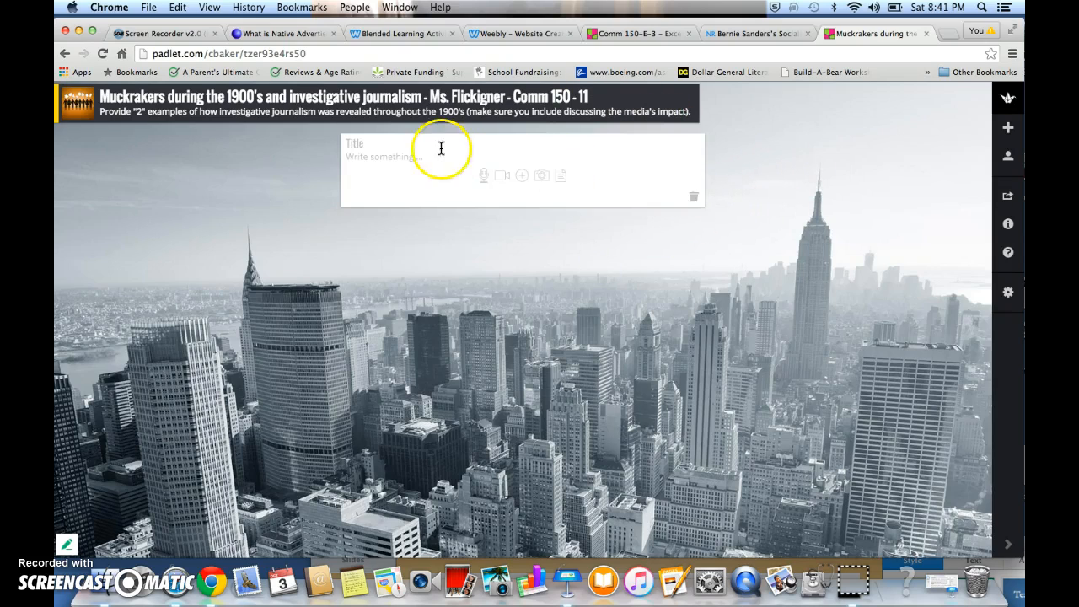
{"action": "type", "text": "Name / Date / class period -"}
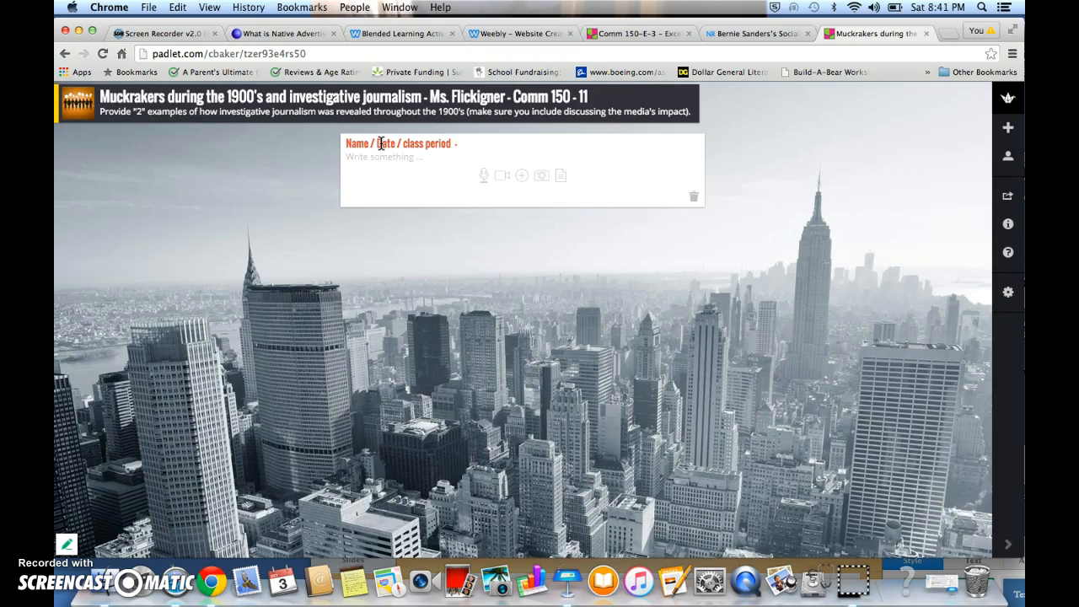
{"action": "type", "text": "ment on another student's response w/feedback"}
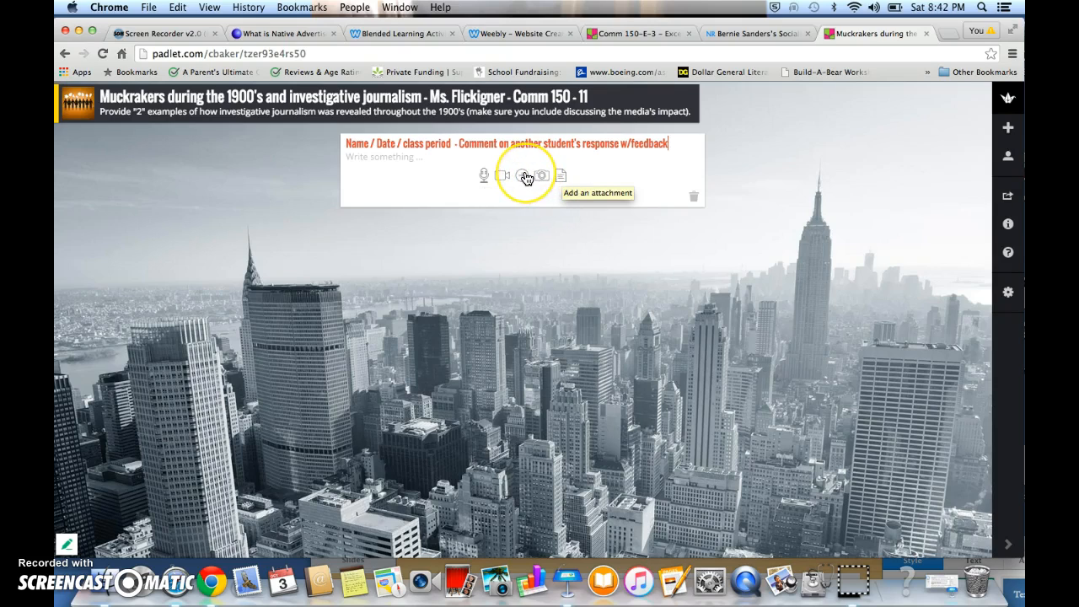
Paste the copied description into the post's body
{"action": "left_click", "coordinate": [412, 164]}
{"action": "left_click", "coordinate": [397, 160]}
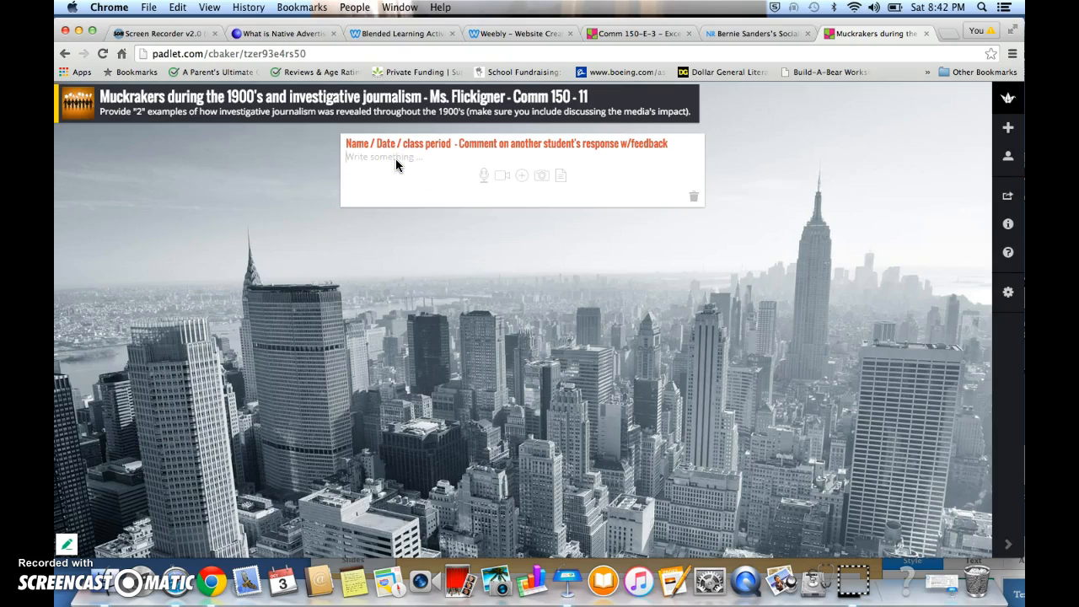
{"action": "key", "text": "super+v"}
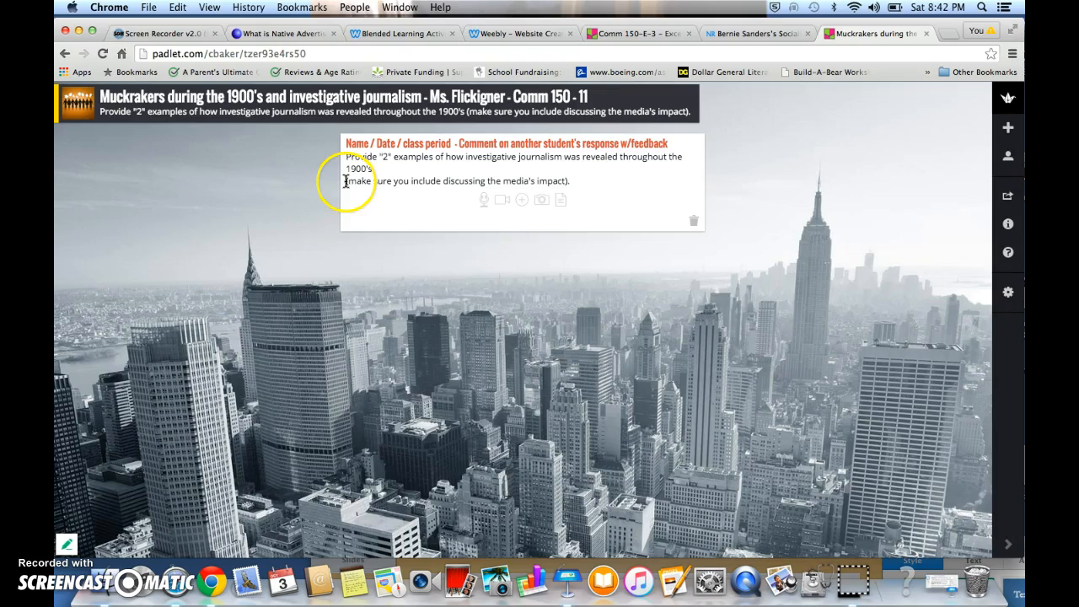
Open the post's Add an attachment dialog
{"action": "left_click_drag", "start_coordinate": [571, 181], "coordinate": [342, 158]}
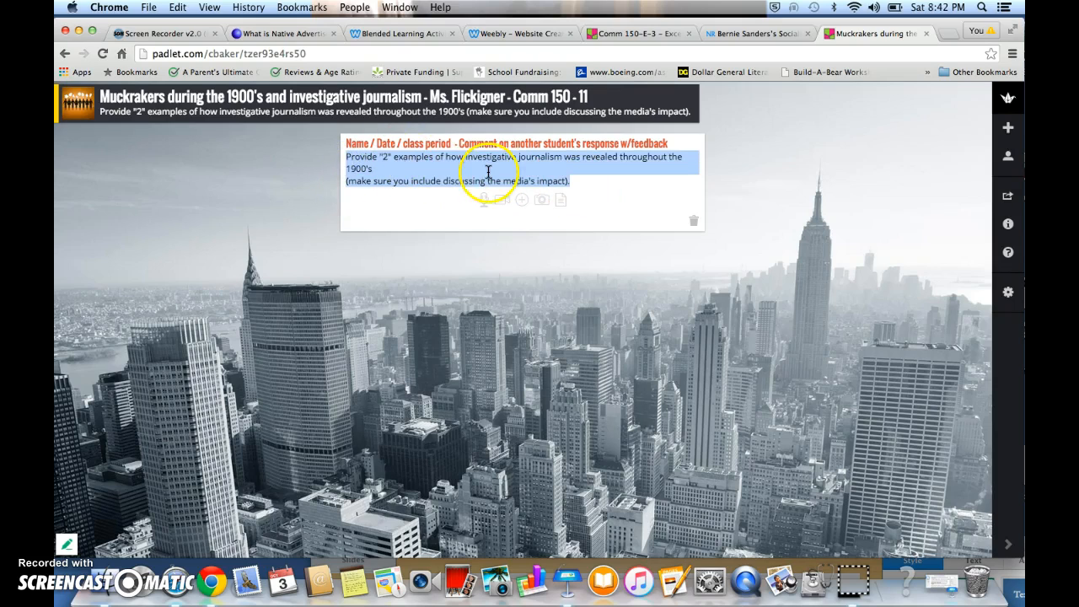
{"action": "right_click", "coordinate": [610, 190]}
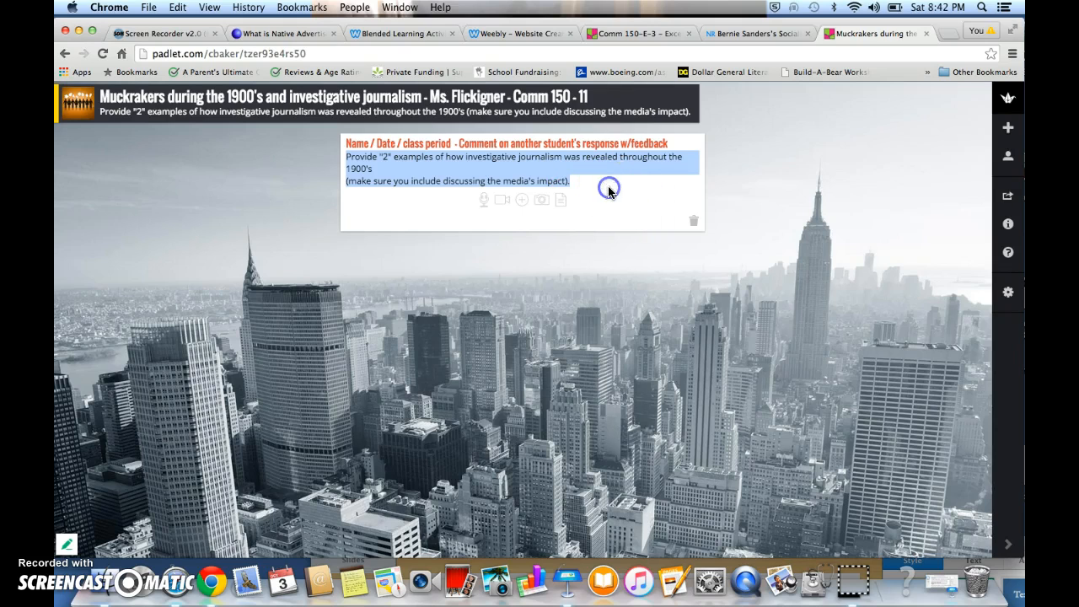
{"action": "left_click", "coordinate": [404, 196]}
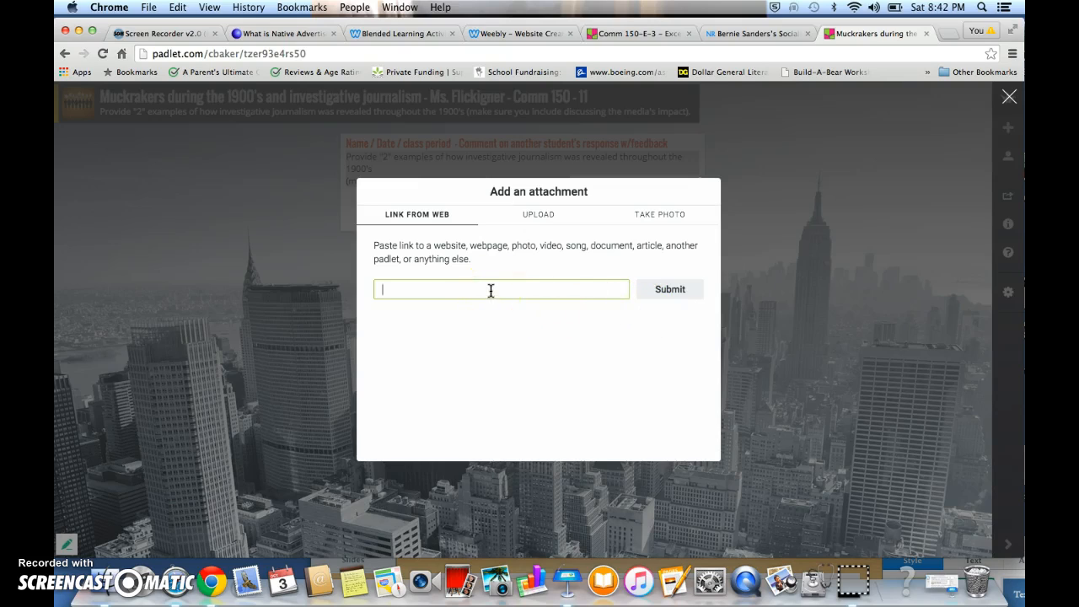
Copy the URL of the National Review Bernie Sanders article in the other tab and return to the padlet
{"action": "left_click", "coordinate": [743, 35]}
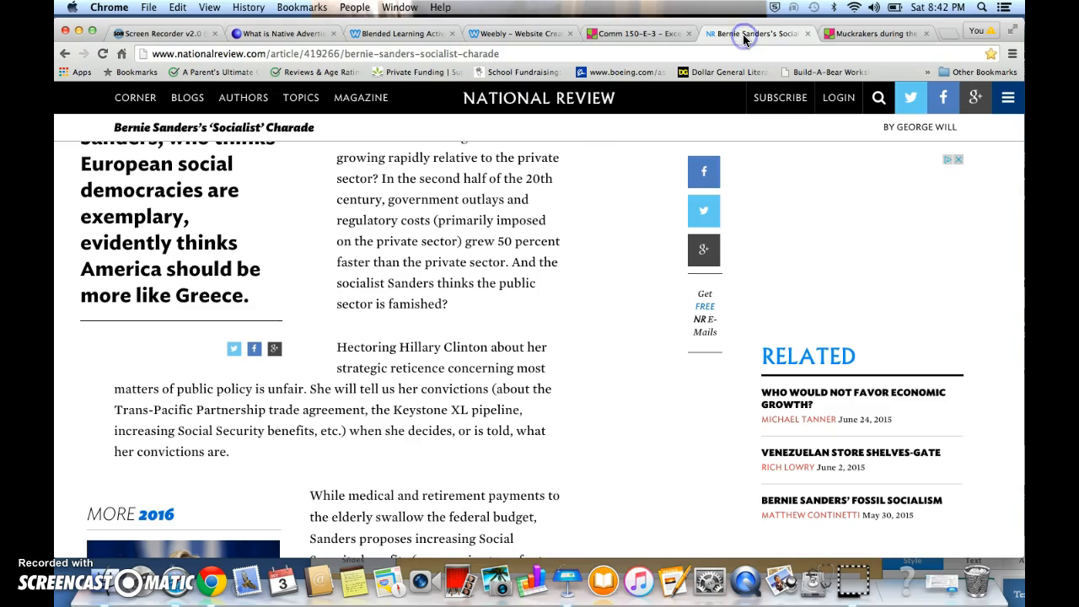
{"action": "scroll", "coordinate": [544, 147], "scroll_direction": "up", "scroll_amount": 10}
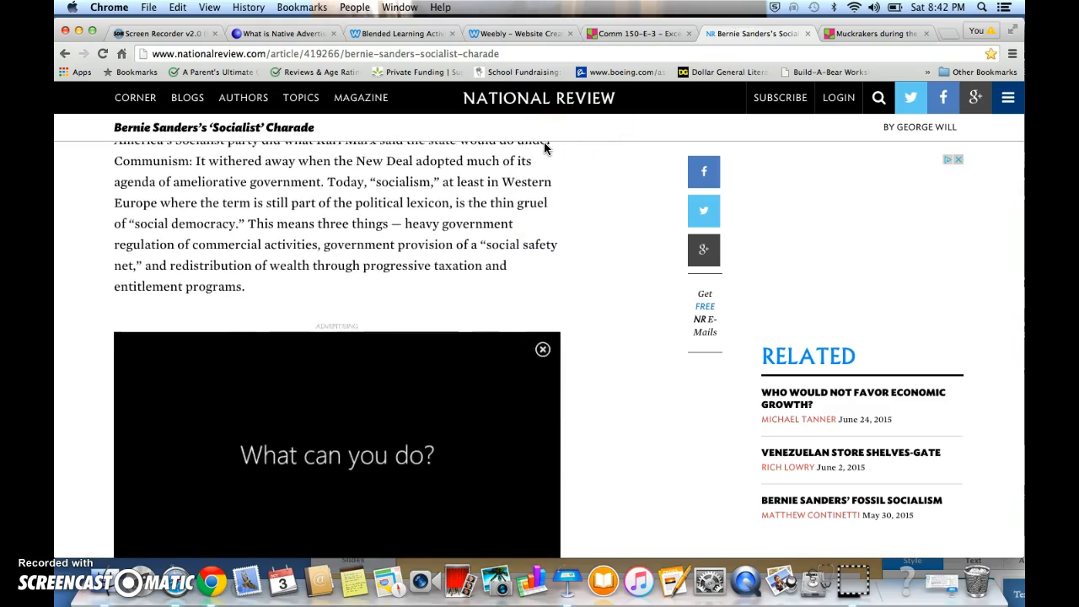
{"action": "scroll", "coordinate": [543, 148], "scroll_direction": "up", "scroll_amount": 10}
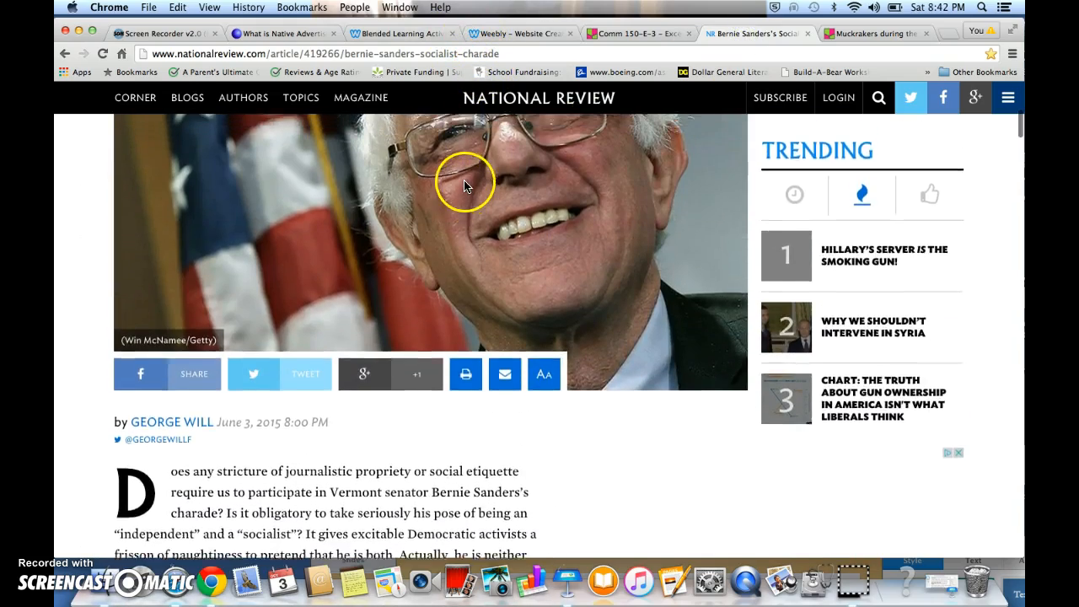
{"action": "scroll", "coordinate": [463, 184], "scroll_direction": "up", "scroll_amount": 5}
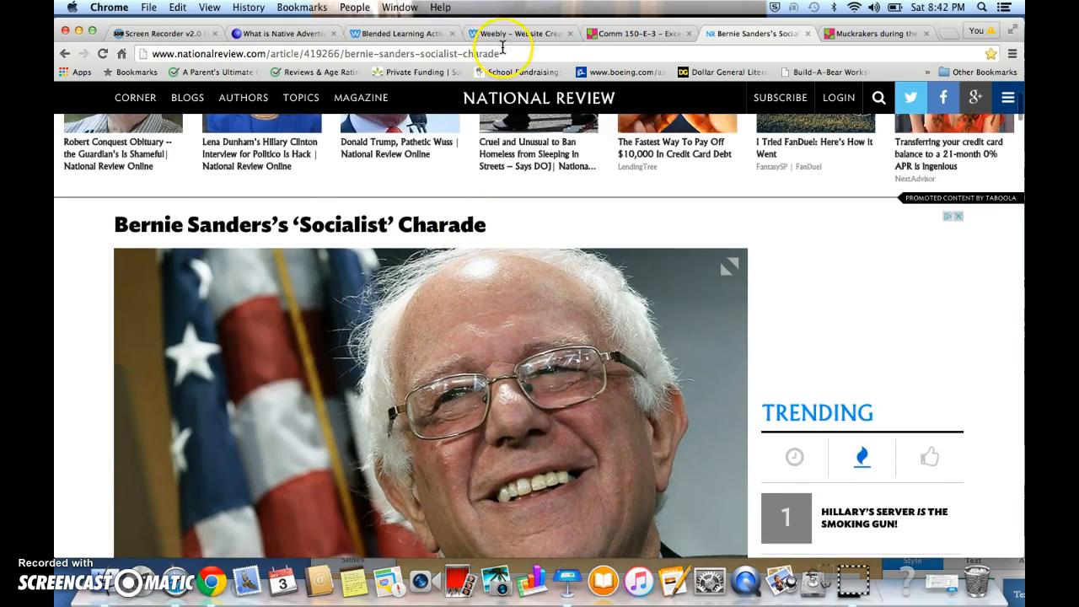
{"action": "left_click", "coordinate": [503, 50]}
{"action": "key", "text": "super+c"}
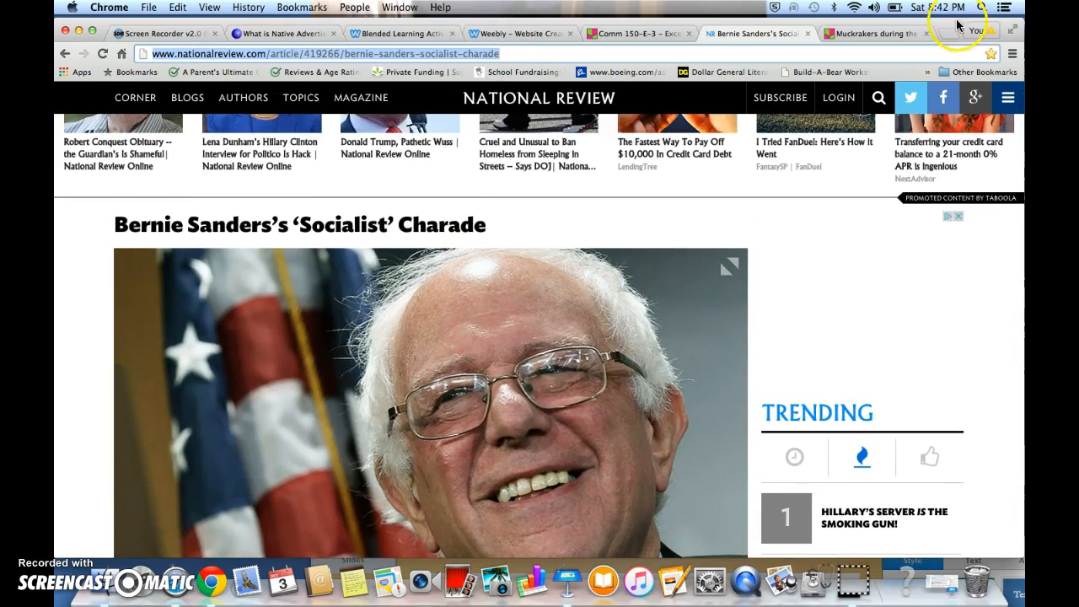
{"action": "left_click", "coordinate": [873, 33]}
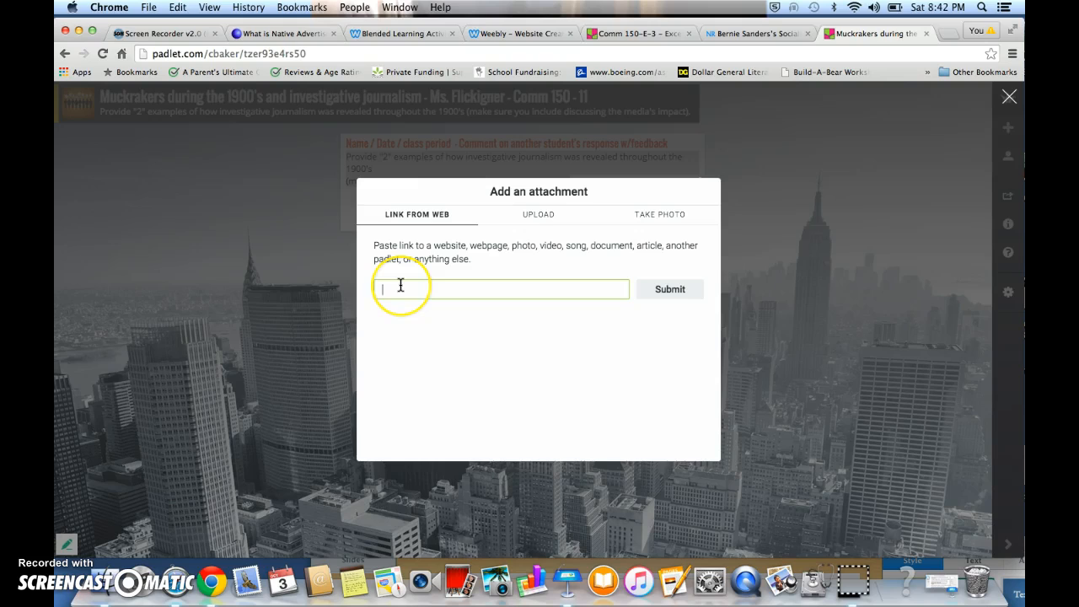
Try to attach the National Review article URL to the post as a web link
{"action": "key", "text": "super+v"}
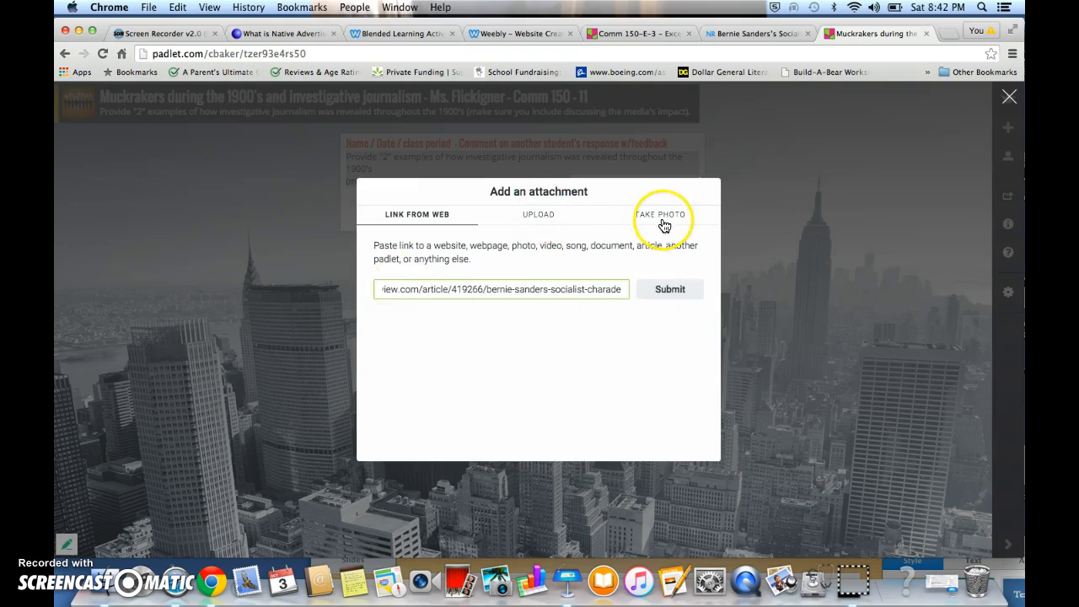
{"action": "left_click", "coordinate": [668, 290]}
{"action": "left_click", "coordinate": [702, 445]}
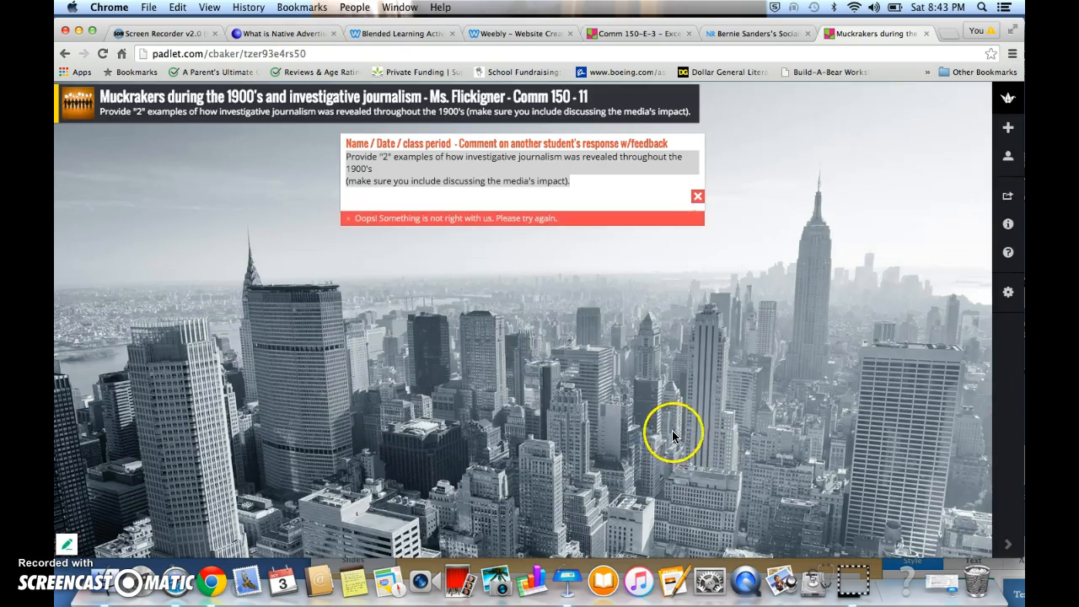
Insert the National Review article URL into the post's body after "1900's", followed by a line break, and save the post
{"action": "left_click", "coordinate": [558, 200]}
{"action": "left_click", "coordinate": [422, 167]}
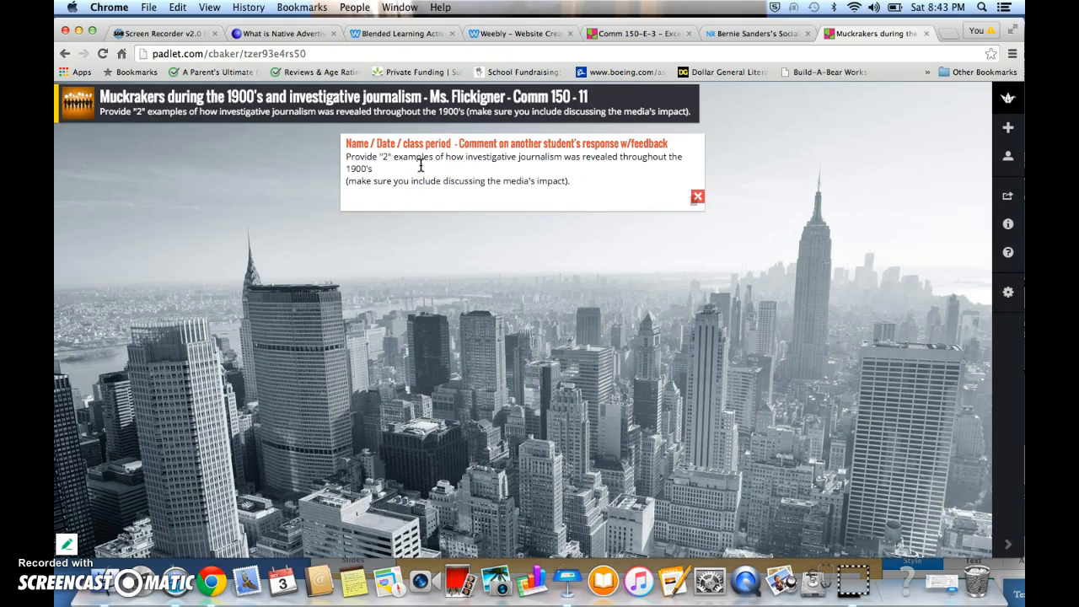
{"action": "left_click", "coordinate": [787, 216]}
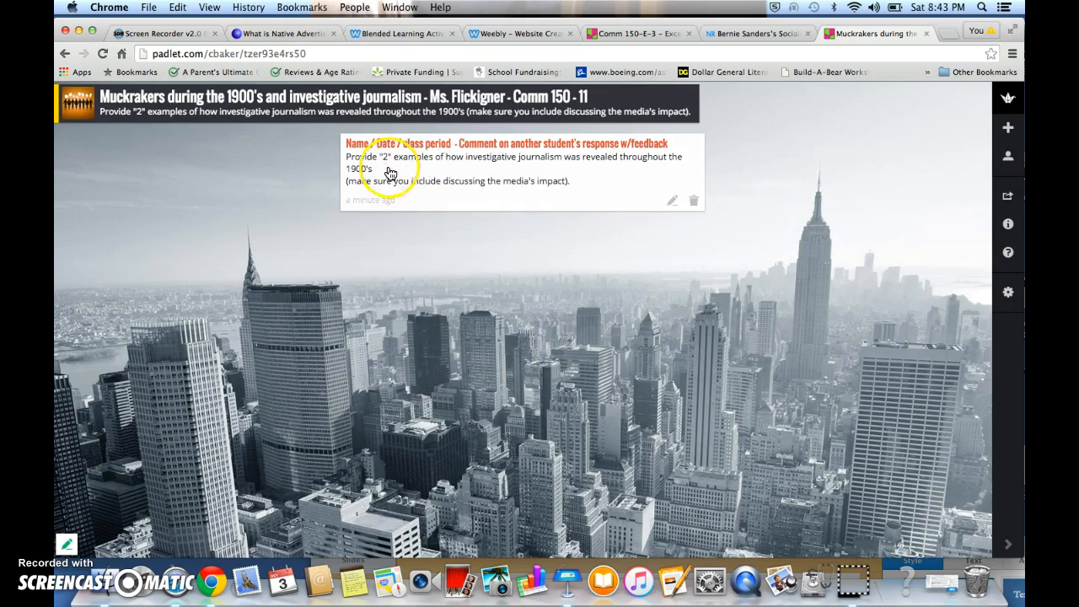
{"action": "left_click", "coordinate": [672, 201]}
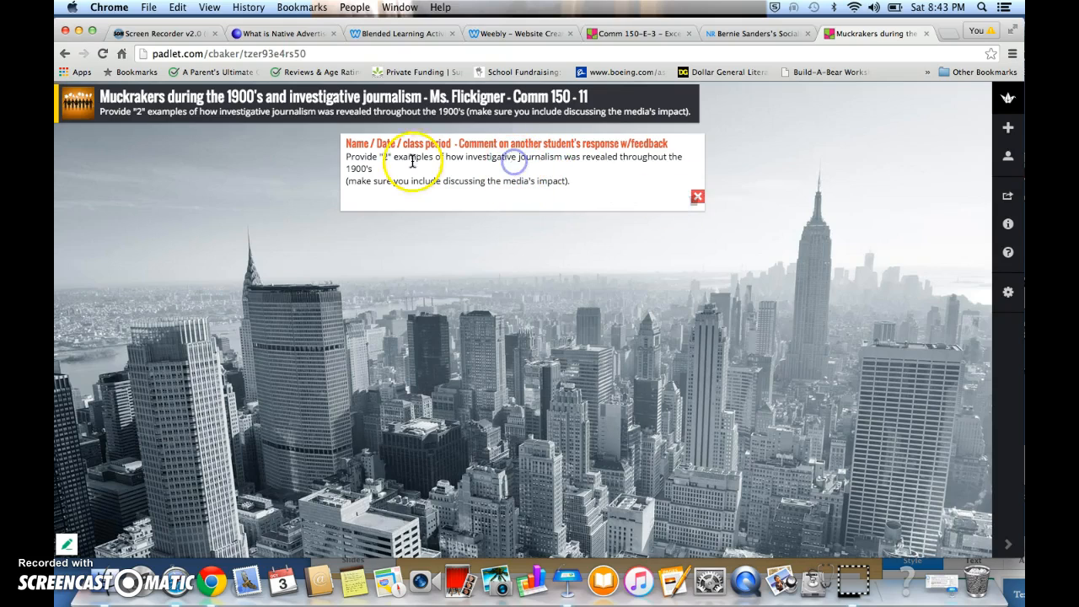
{"action": "left_click", "coordinate": [384, 166]}
{"action": "key", "text": "super+v"}
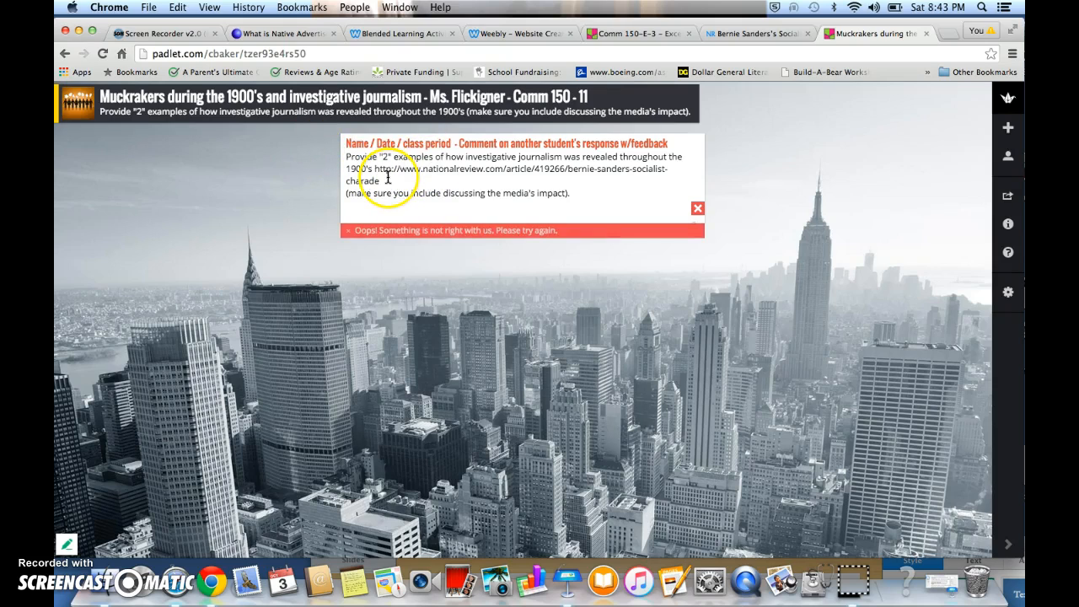
{"action": "key", "text": "Return"}
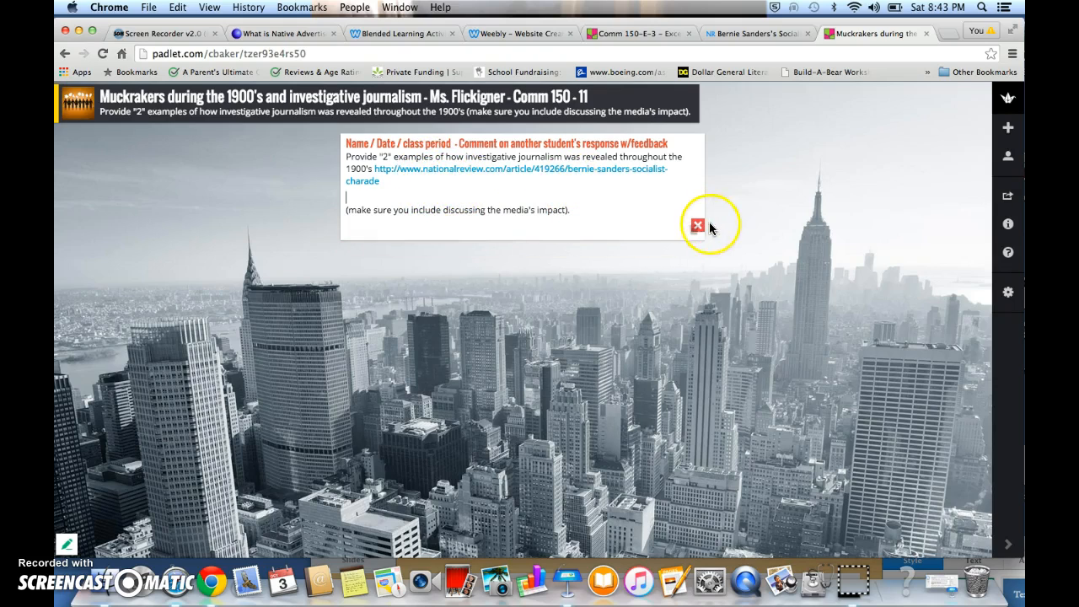
{"action": "left_click", "coordinate": [750, 224]}
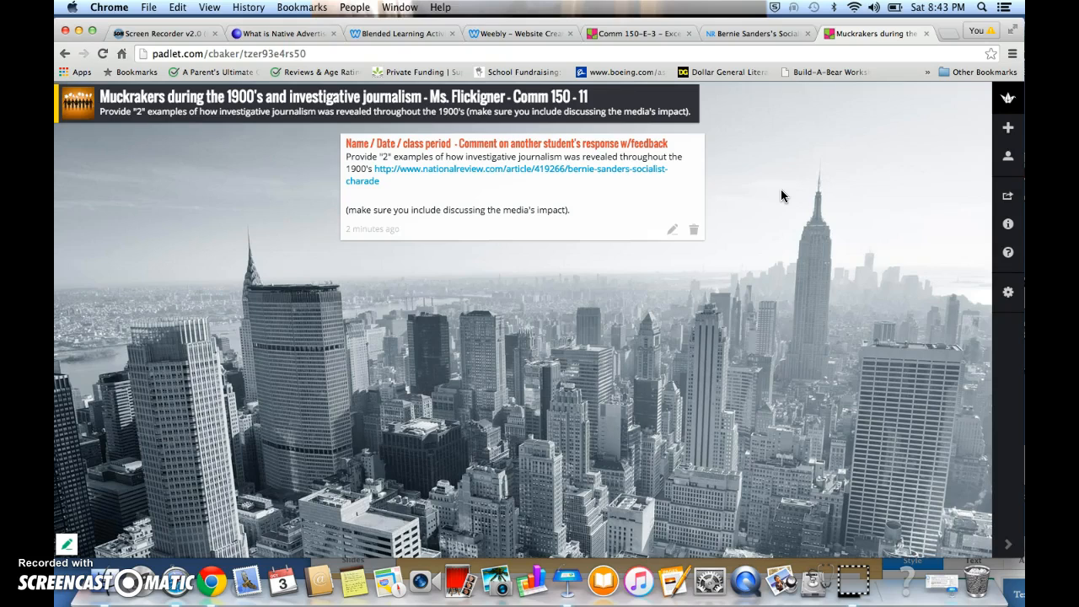
{"action": "left_click", "coordinate": [667, 195]}
{"action": "double_click", "coordinate": [762, 209]}
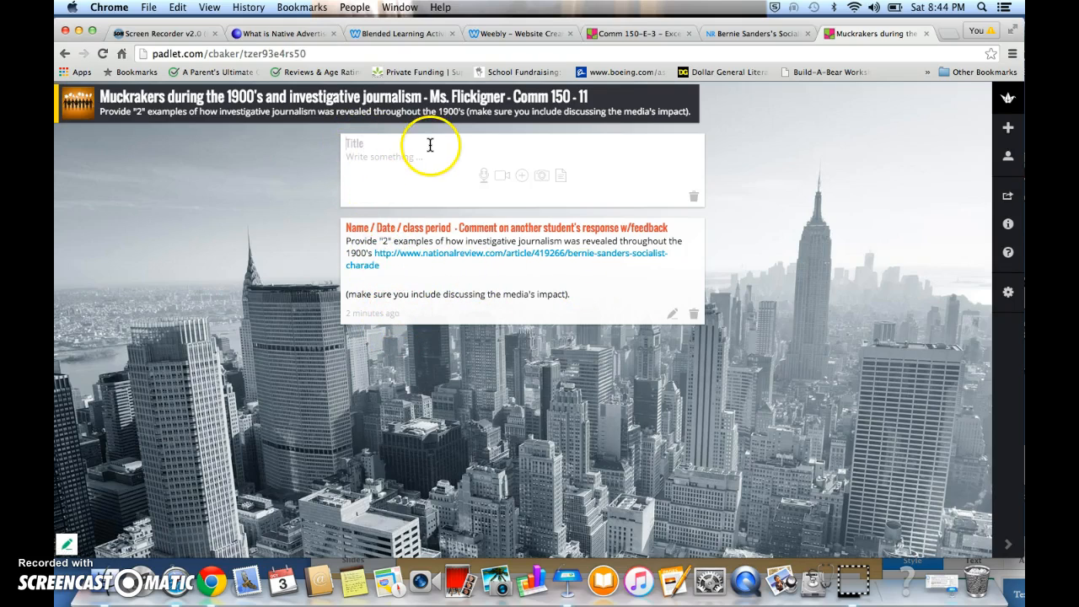
{"action": "double_click", "coordinate": [766, 168]}
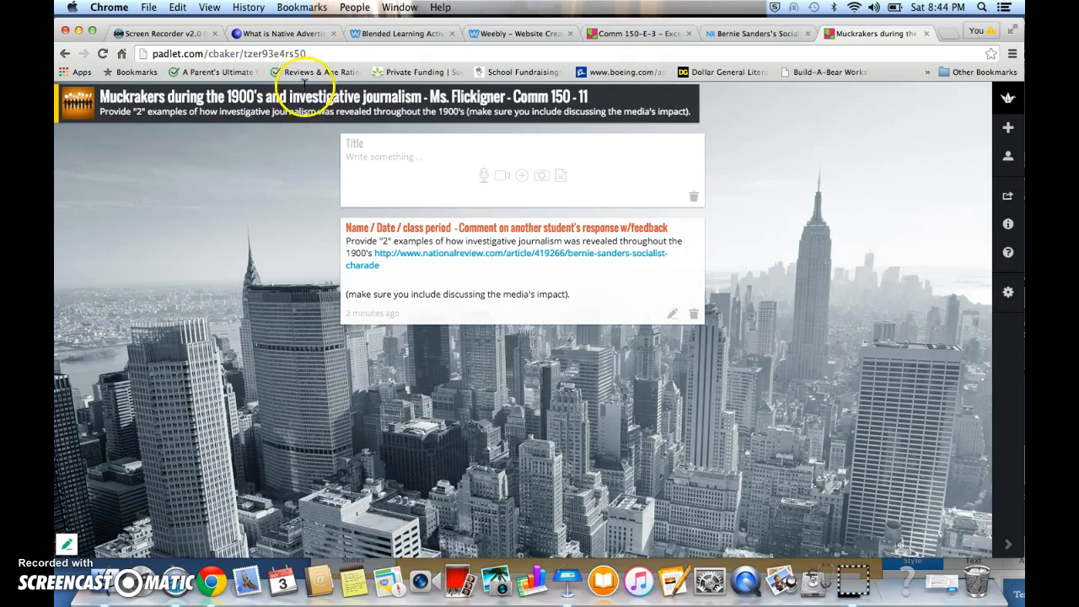
{"action": "left_click", "coordinate": [314, 54]}
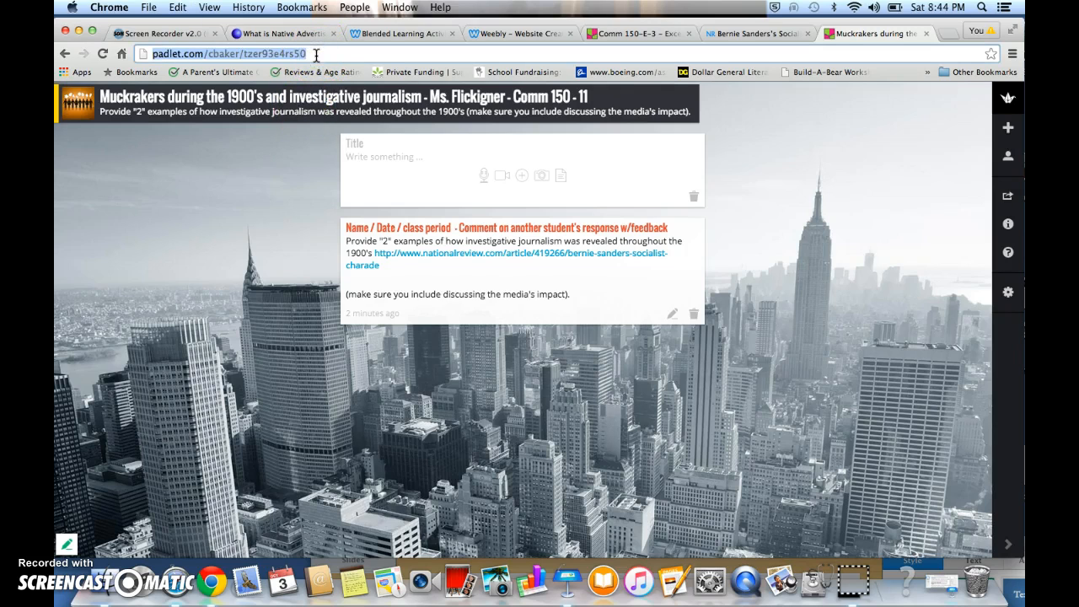
Change the wall's address to padlet.com/cbaker/comm150msflickinger1 in the wall settings
{"action": "left_click", "coordinate": [1009, 292]}
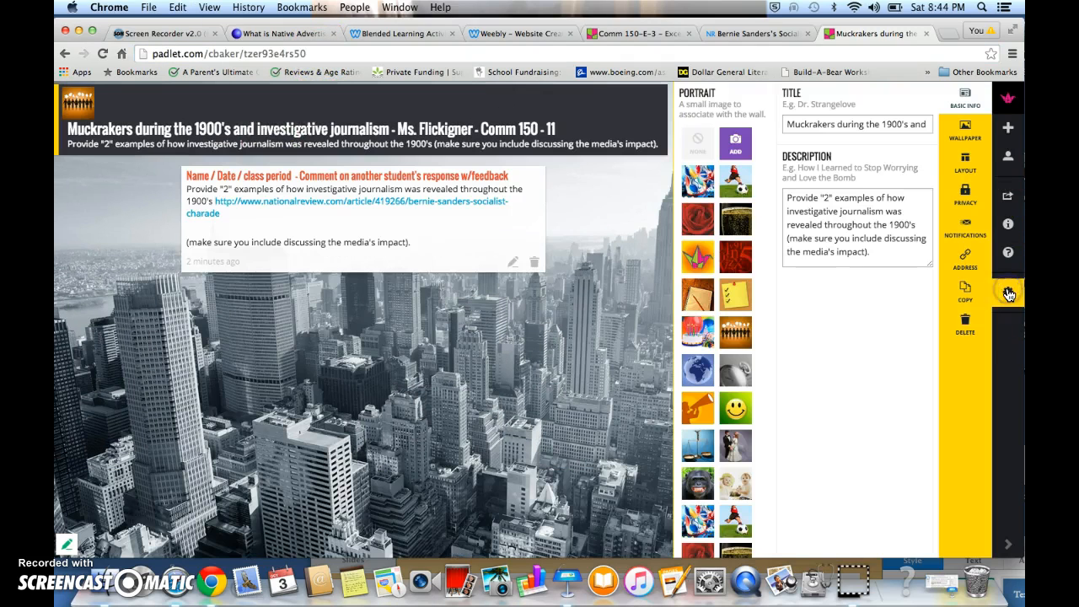
{"action": "left_click", "coordinate": [965, 271]}
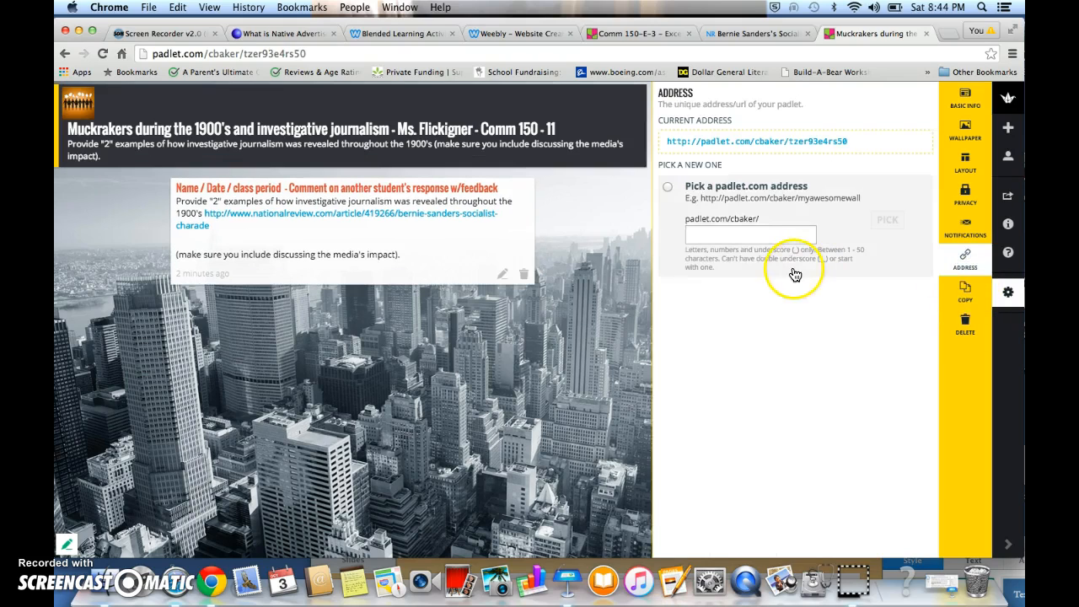
{"action": "left_click", "coordinate": [667, 186]}
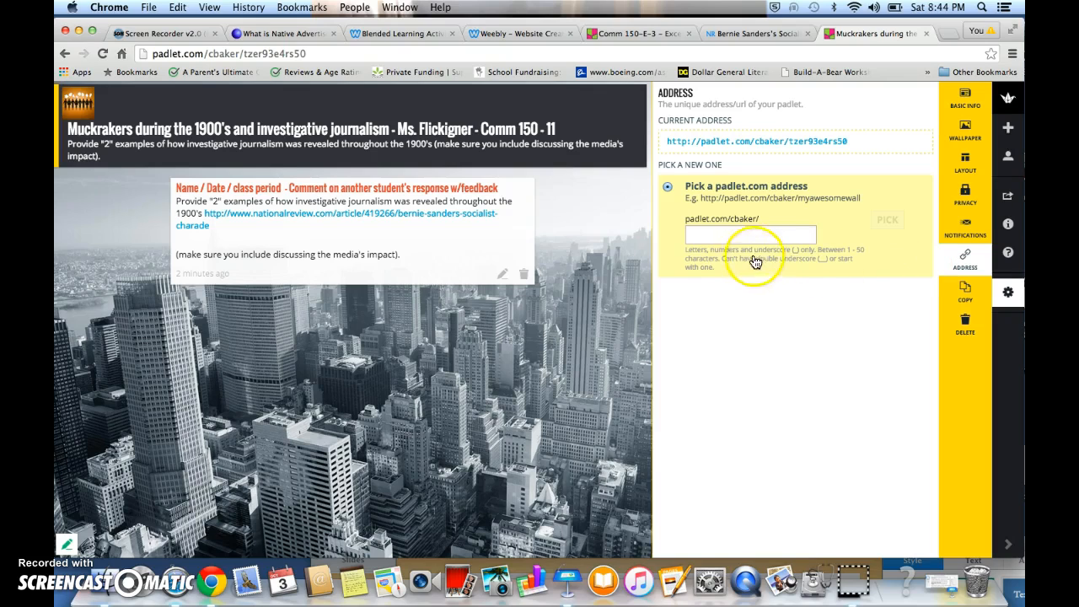
{"action": "left_click", "coordinate": [723, 235]}
{"action": "type", "text": "comm"}
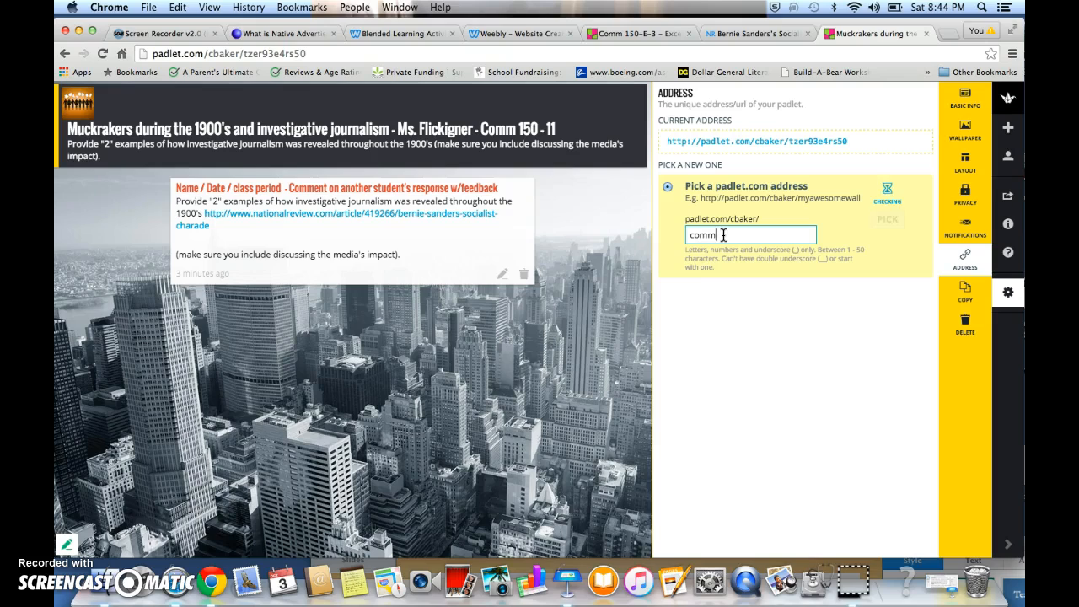
{"action": "type", "text": "150-ms-flickinger1"}
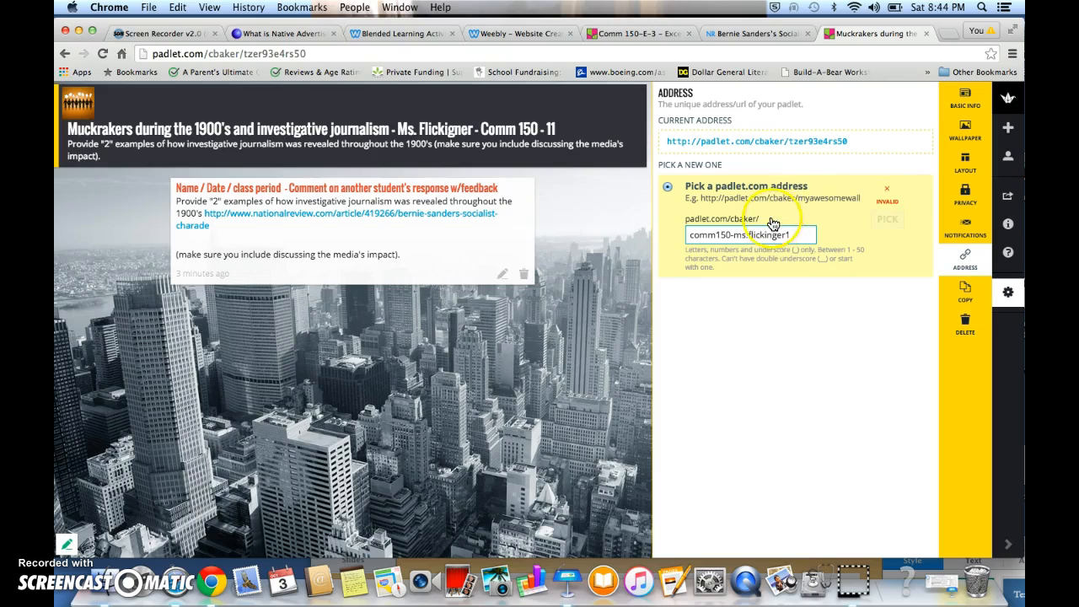
{"action": "left_click", "coordinate": [749, 234]}
{"action": "key", "text": "BackSpace"}
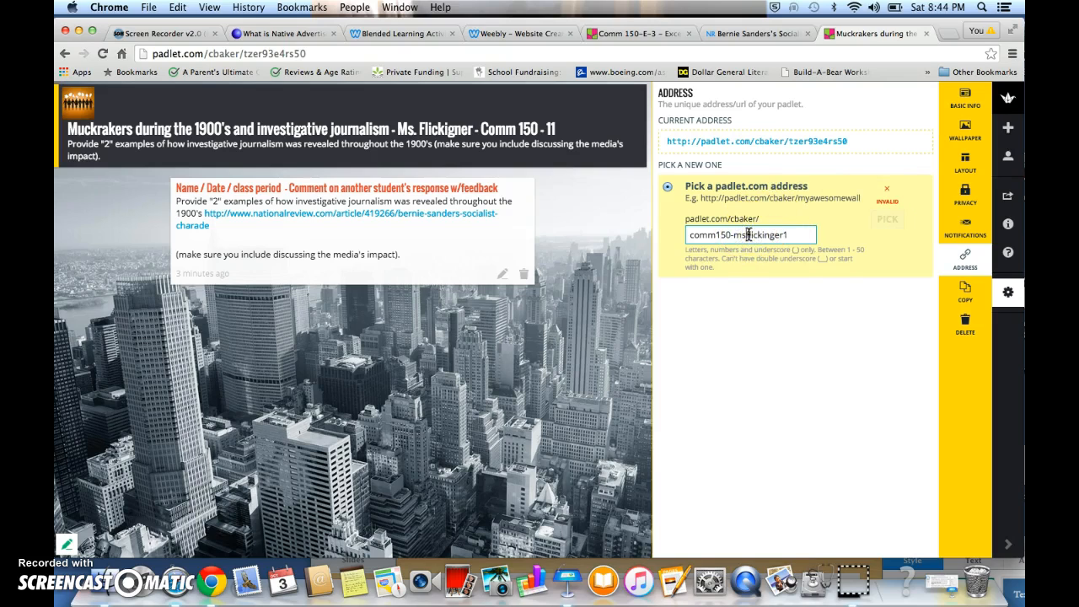
{"action": "left_click", "coordinate": [734, 235]}
{"action": "key", "text": "BackSpace"}
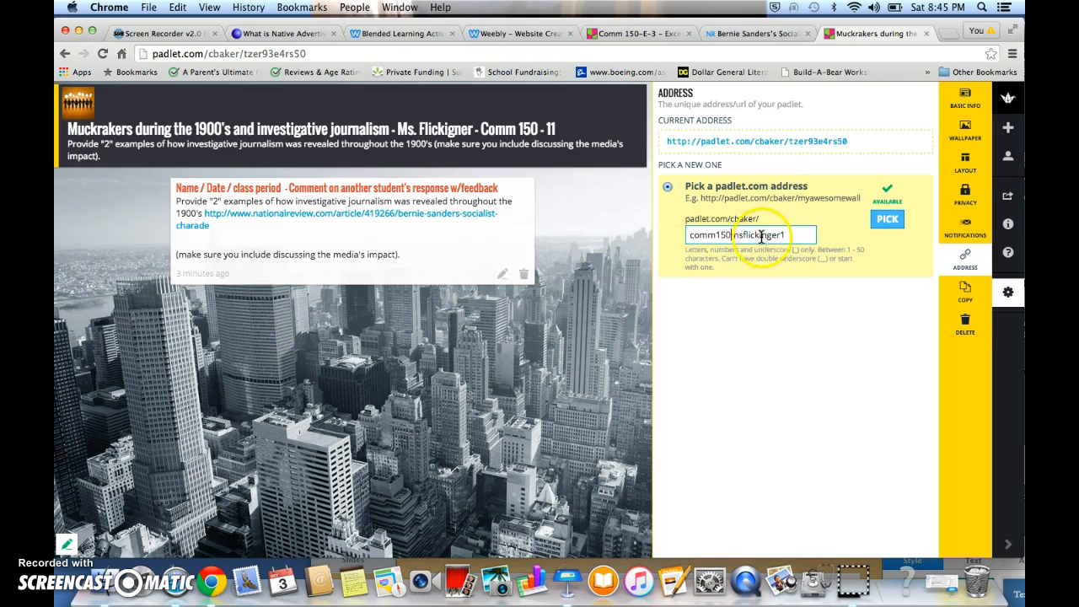
{"action": "left_click", "coordinate": [887, 219]}
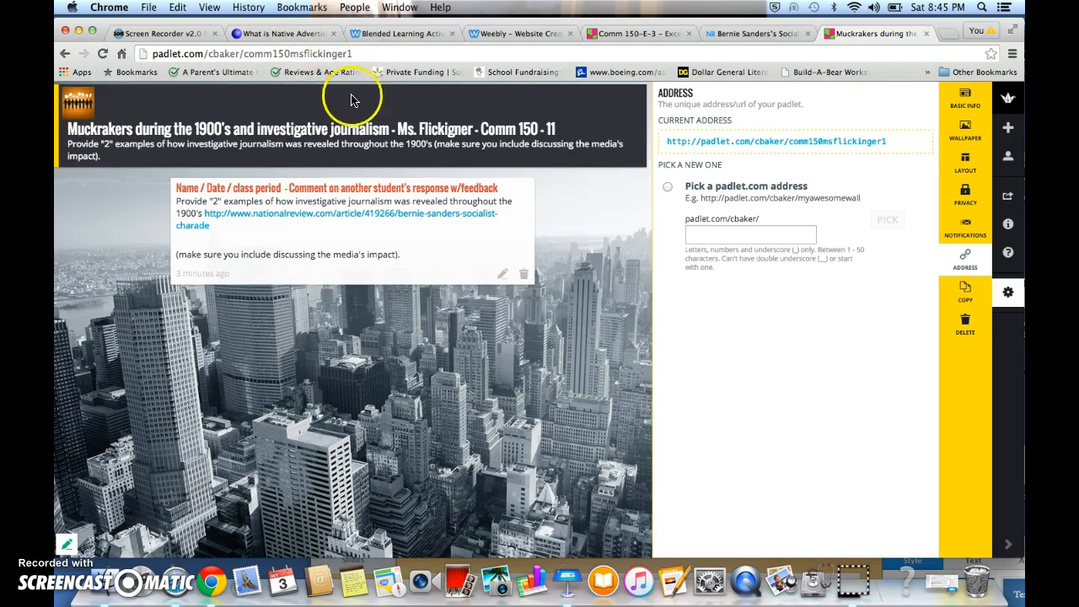
Review the wall's share, export, embed and mobilize options
{"action": "left_click", "coordinate": [352, 53]}
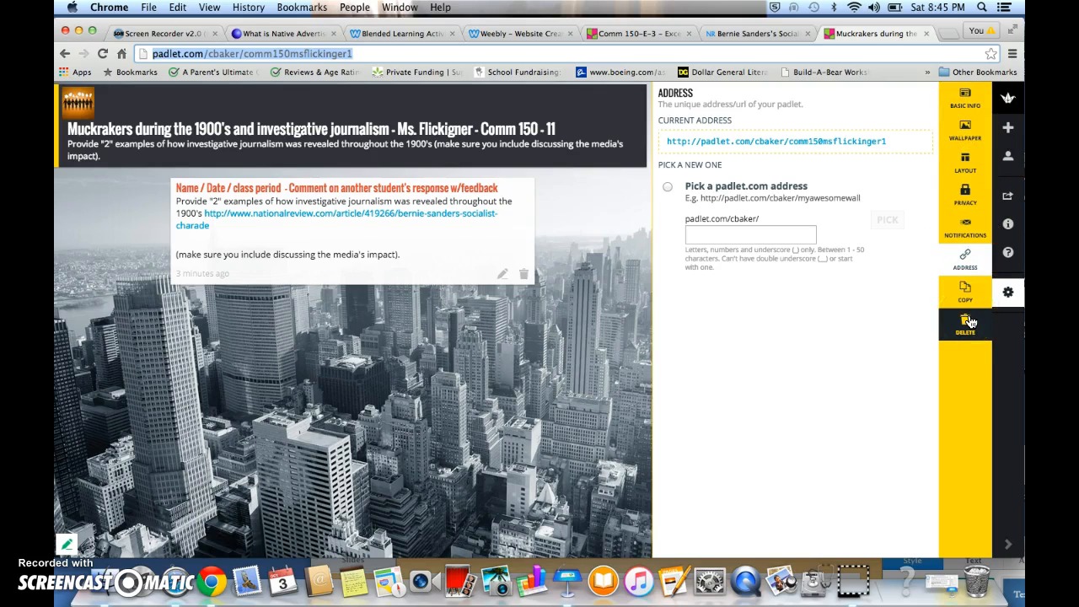
{"action": "left_click", "coordinate": [1007, 196]}
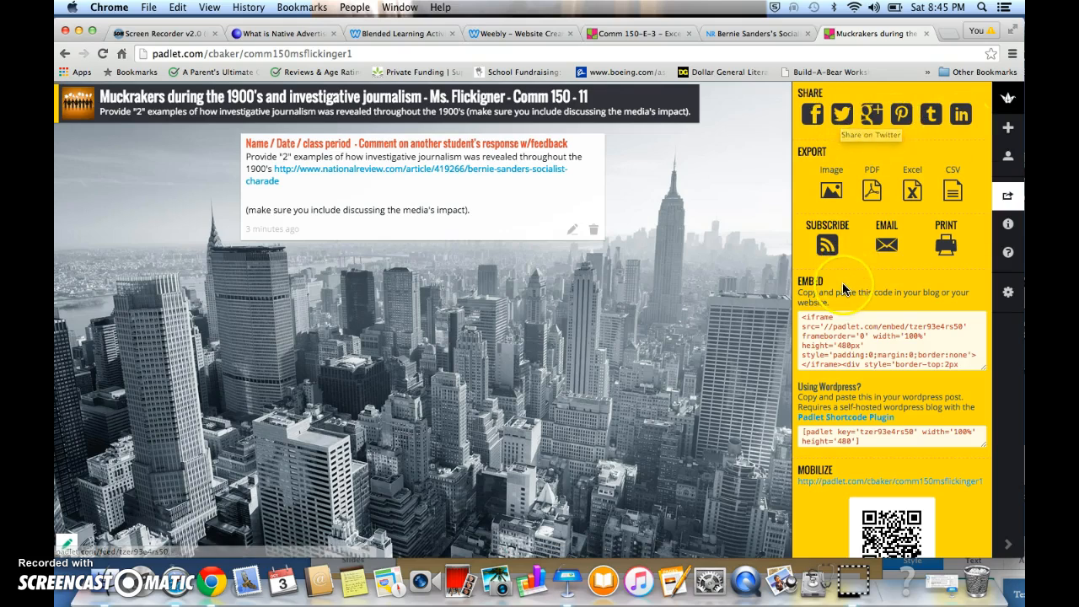
{"action": "scroll", "coordinate": [843, 282], "scroll_direction": "down", "scroll_amount": 5}
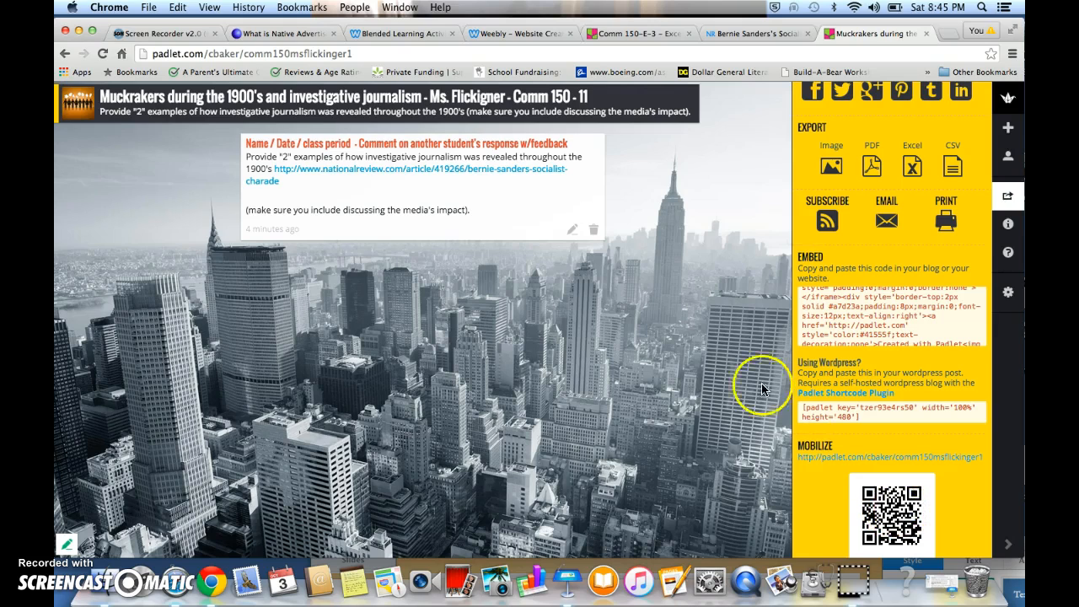
{"action": "left_click", "coordinate": [712, 223]}
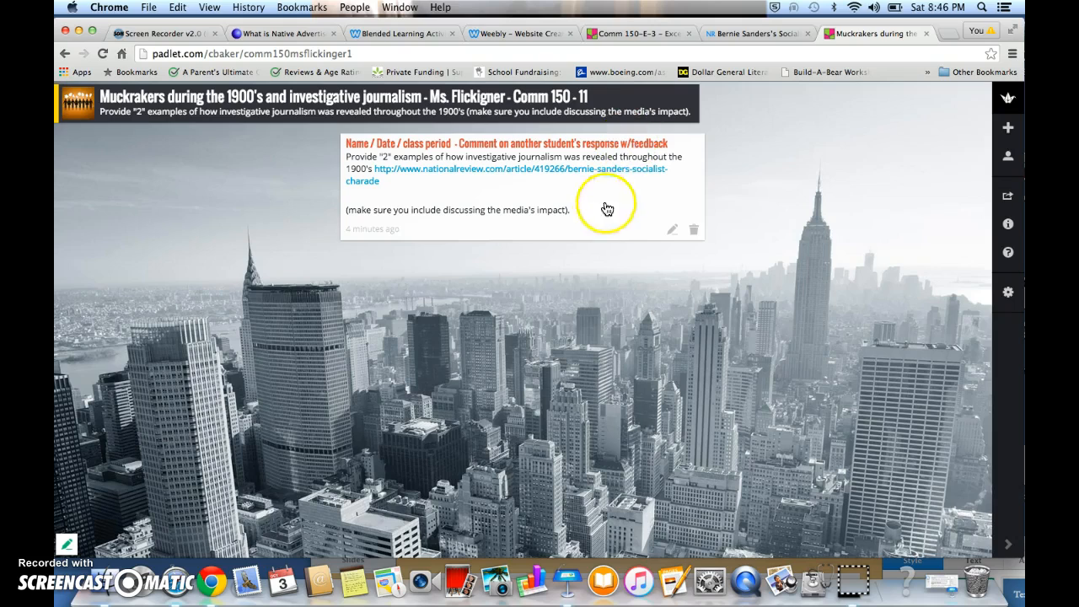
Start a new post on the wall and begin entering its title
{"action": "double_click", "coordinate": [767, 234]}
{"action": "left_click", "coordinate": [593, 151]}
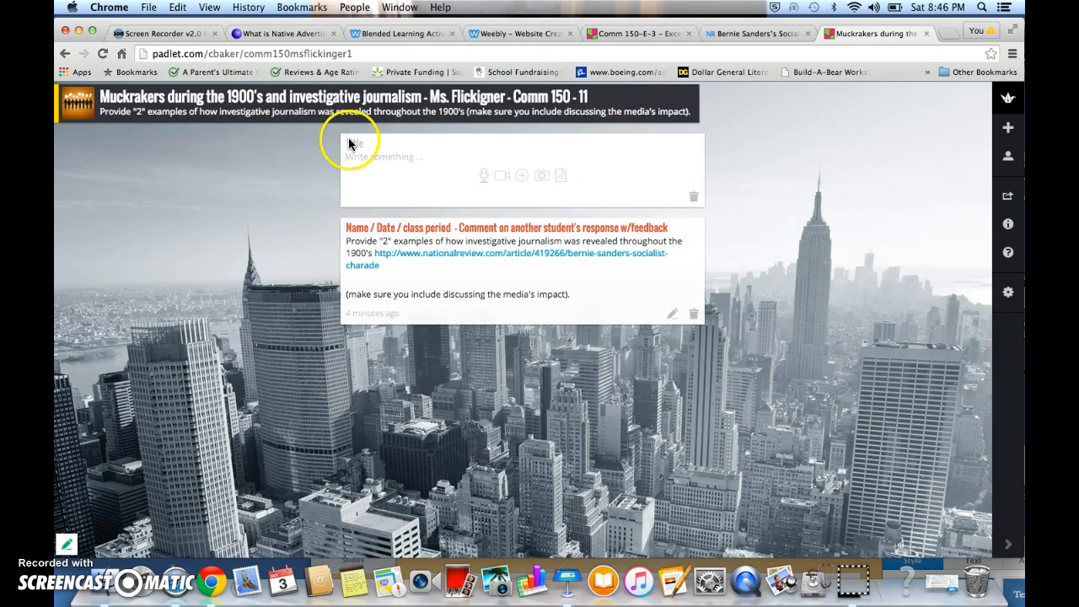